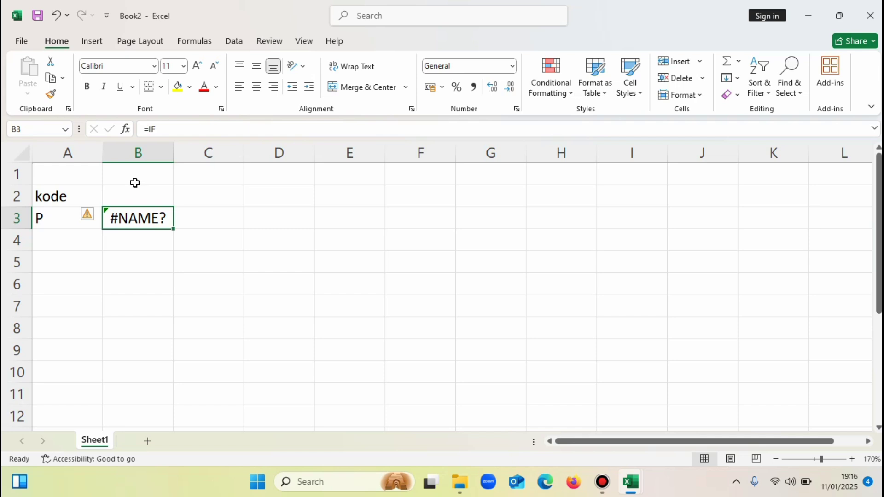
Step: Delete the faulty =IF formula and its #NAME? error from cell B3
key(Delete)
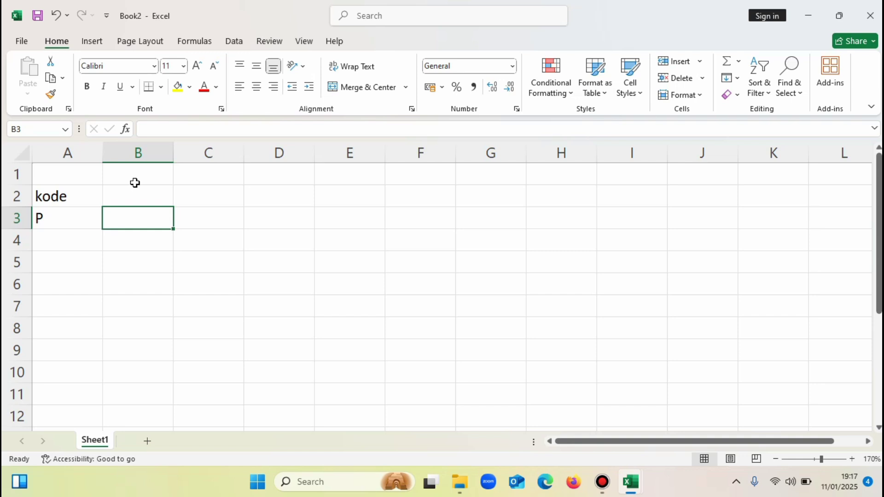
Step: Start typing =if( in B3, fixing the mistyped characters
text(=)
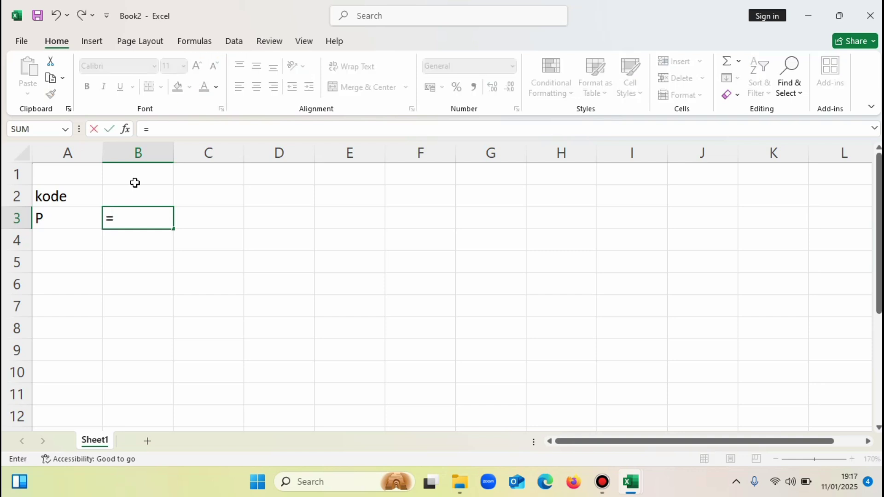
text(i)
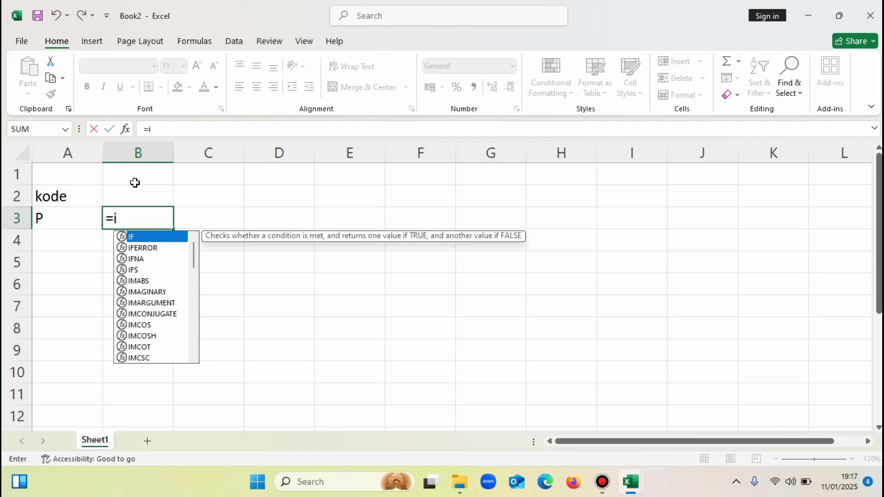
text(f)
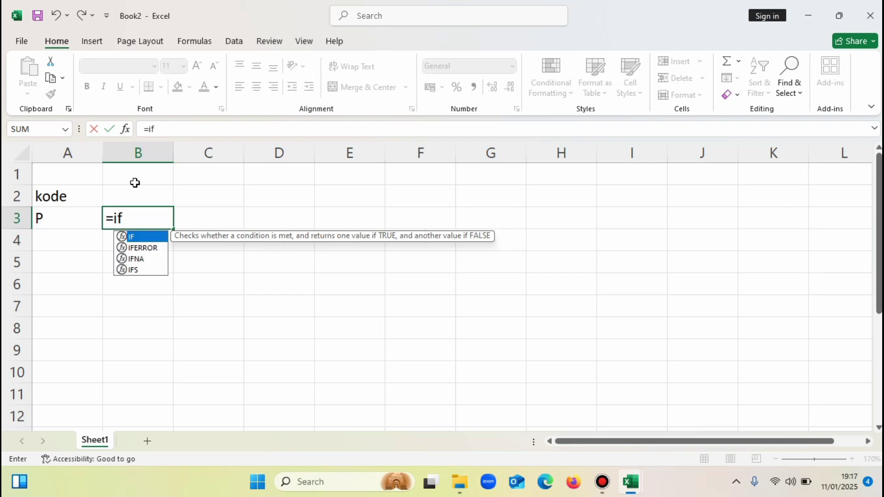
text(()
key(BackSpace)
key(BackSpace)
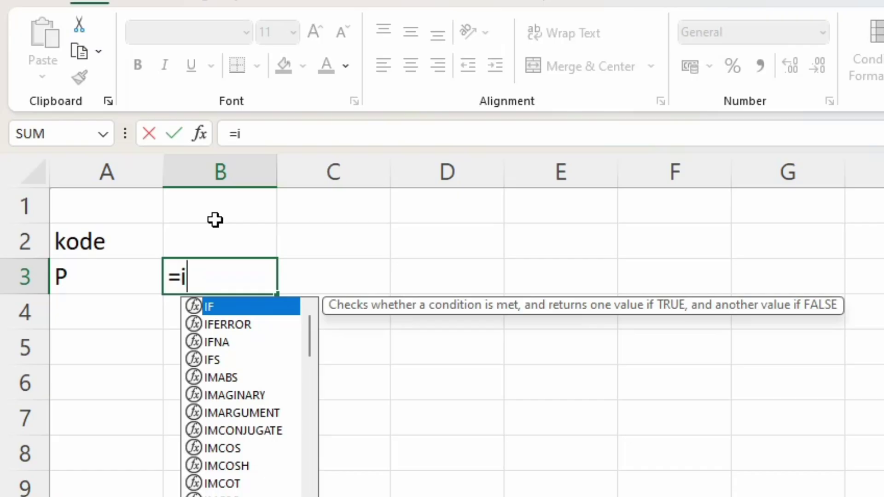
text(f)
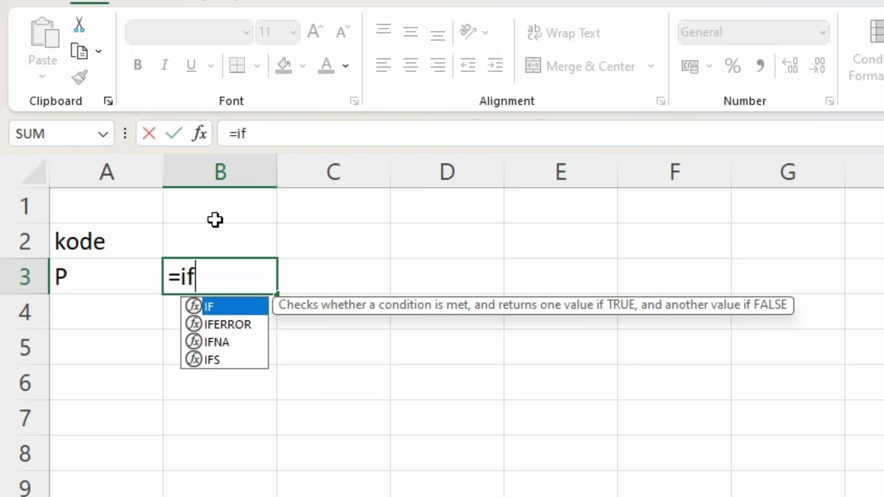
text(()
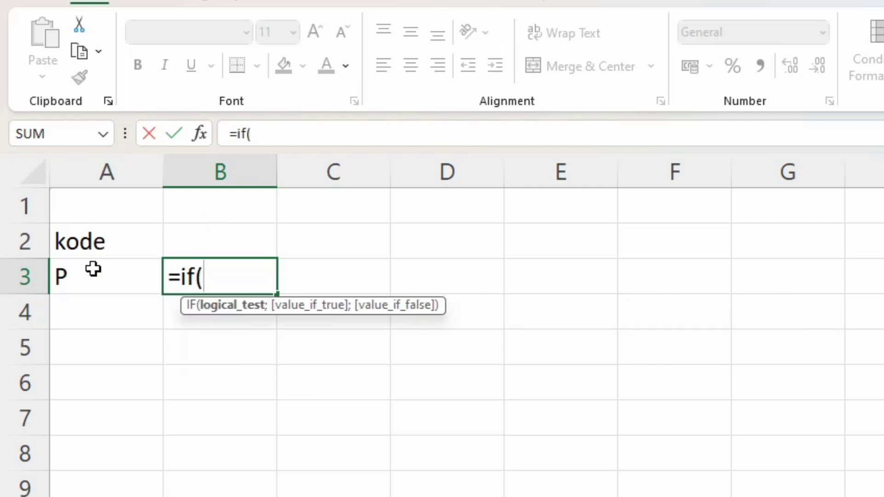
Step: Make the IF test A3="P" and add the "PRIA" and "WANITA" results
click(80, 275)
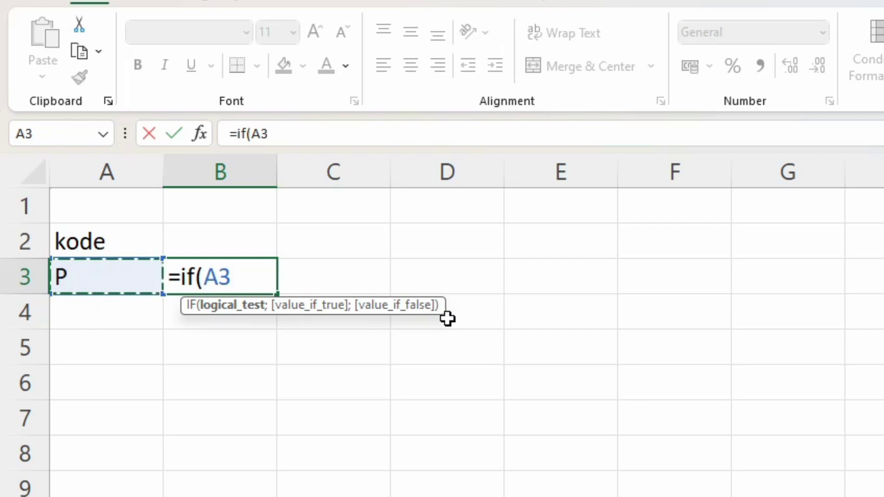
text(=)
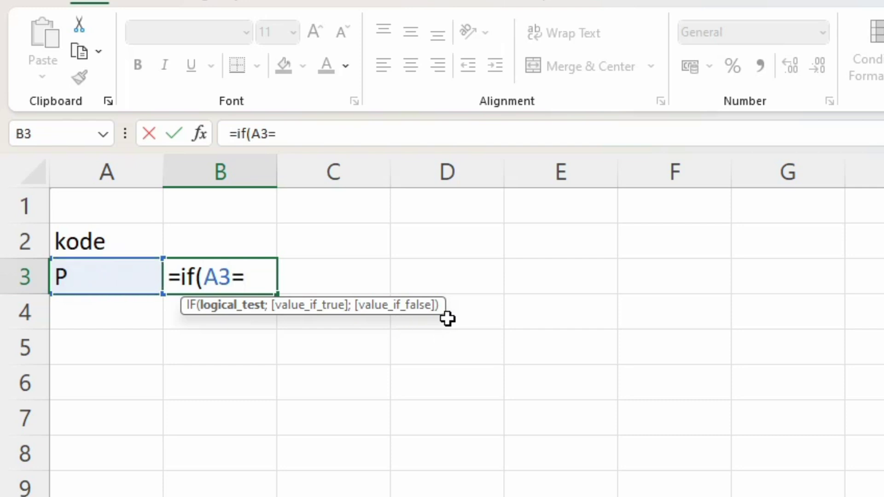
text(")
text(p)
key(BackSpace)
text(P)
text(:)
key(BackSpace)
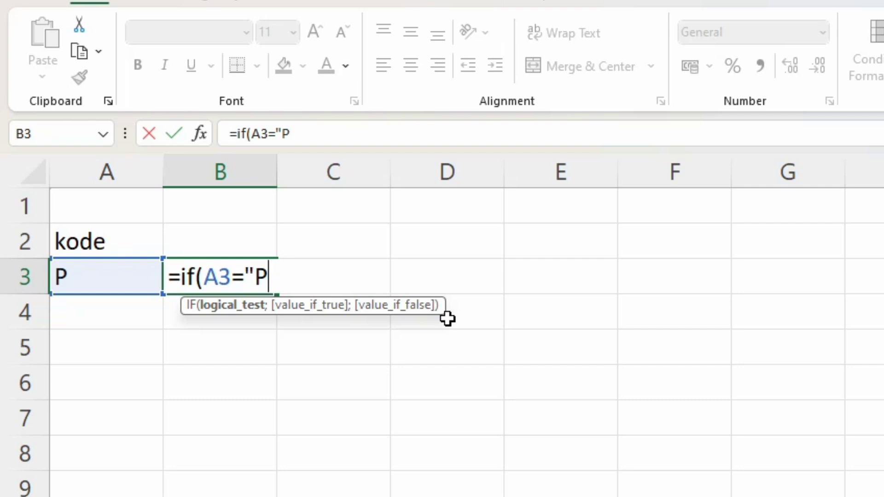
text(";)
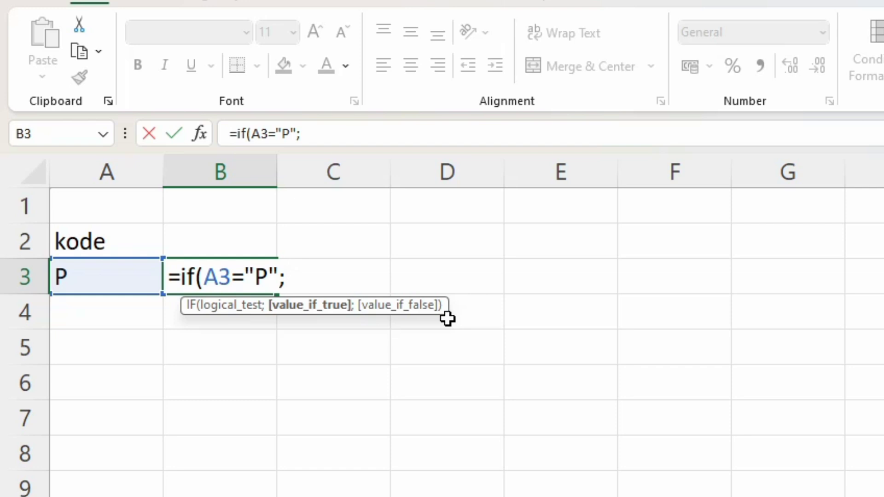
text(")
text(PRIA)
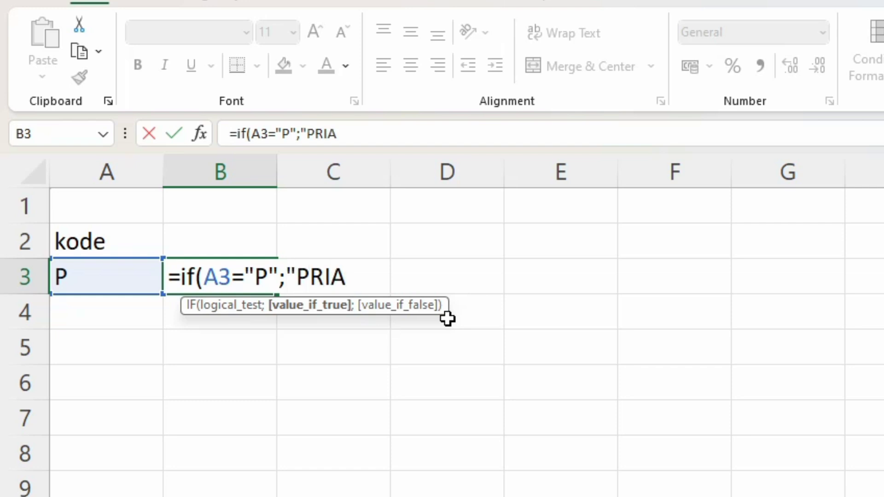
text(")
text(;)
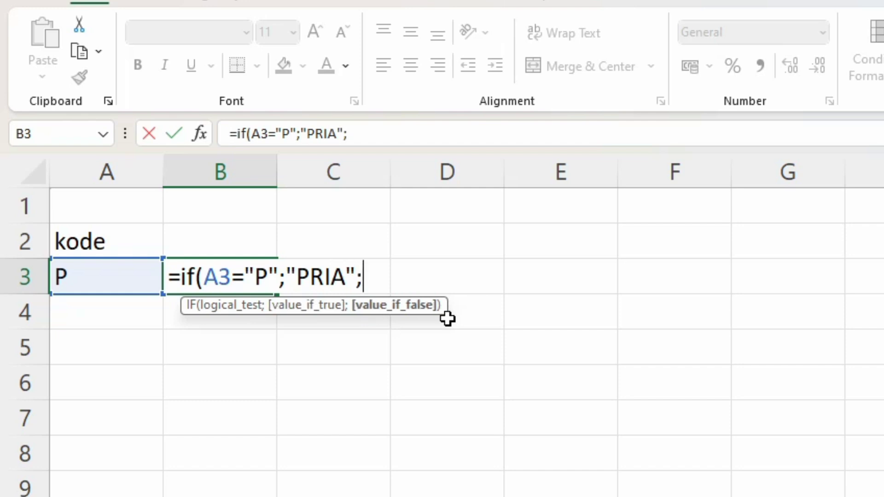
text("WA)
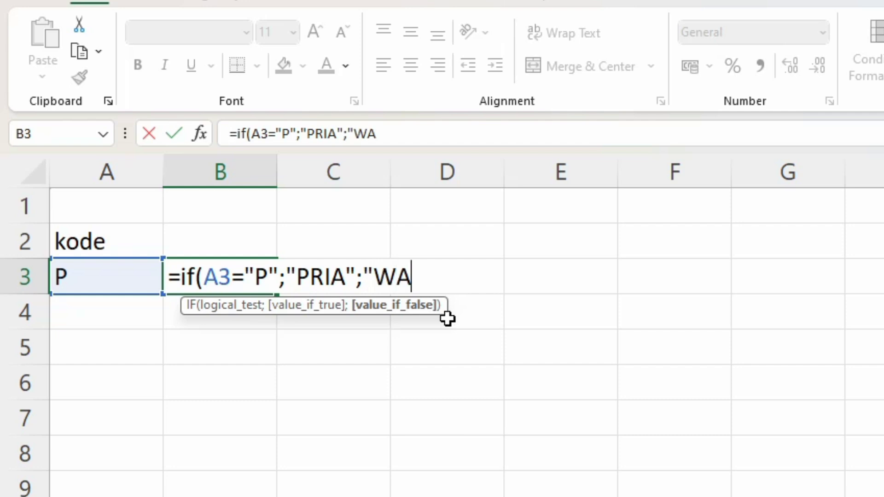
text(NITA)
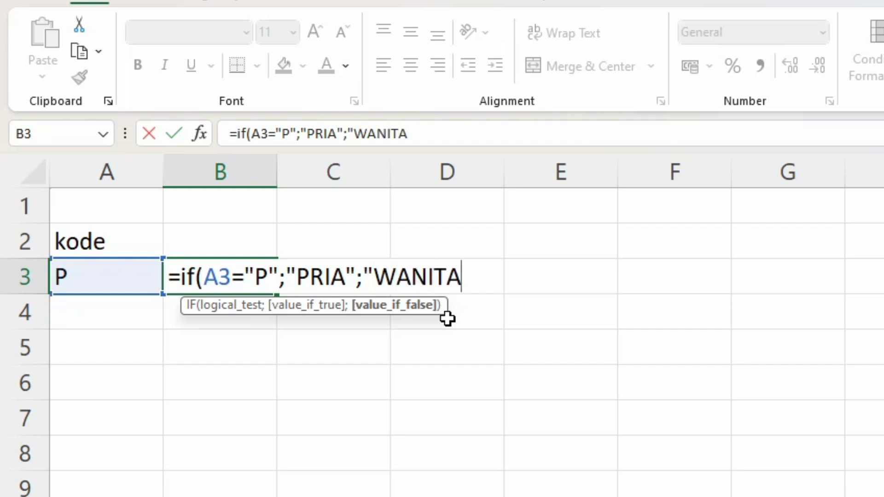
text("_)
Step: Replace the stray underscore with a closing parenthesis and commit =if(A3="P";"PRIA";"WANITA") in B3
key(BackSpace)
text())
key(Return)
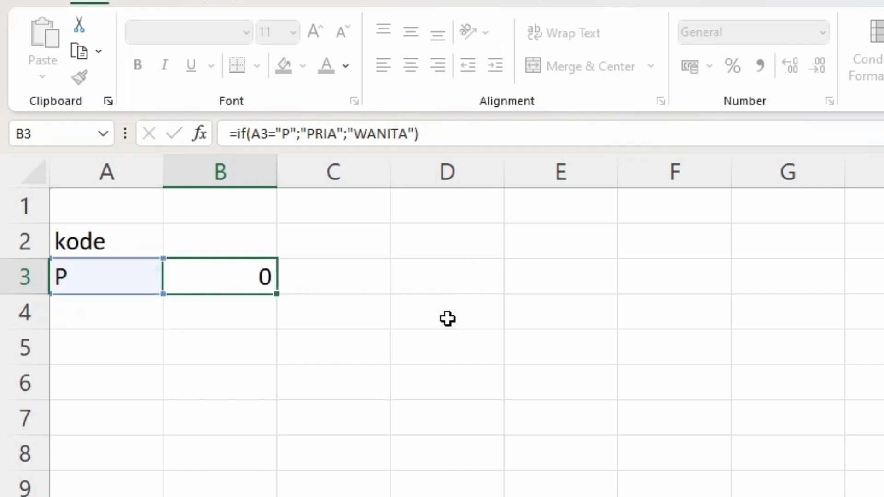
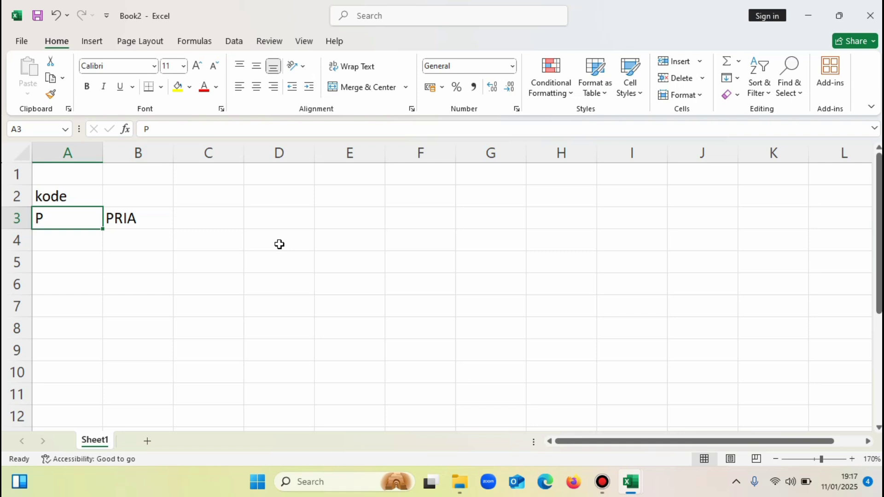
Step: Enter the test codes W and then D into cell A3
text(W)
key(Return)
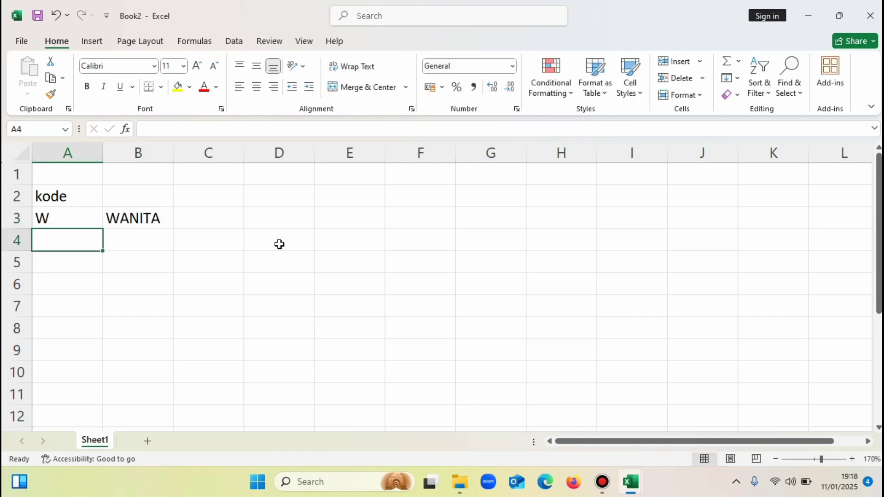
key(Up)
text(D)
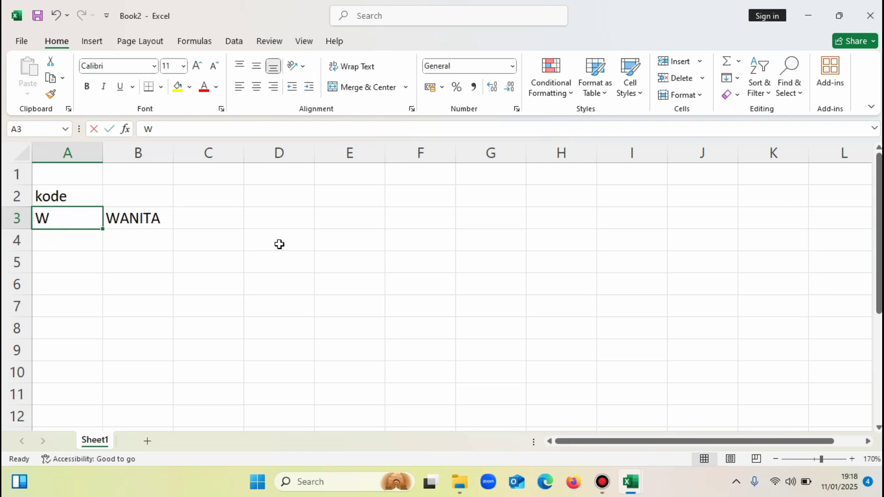
key(Return)
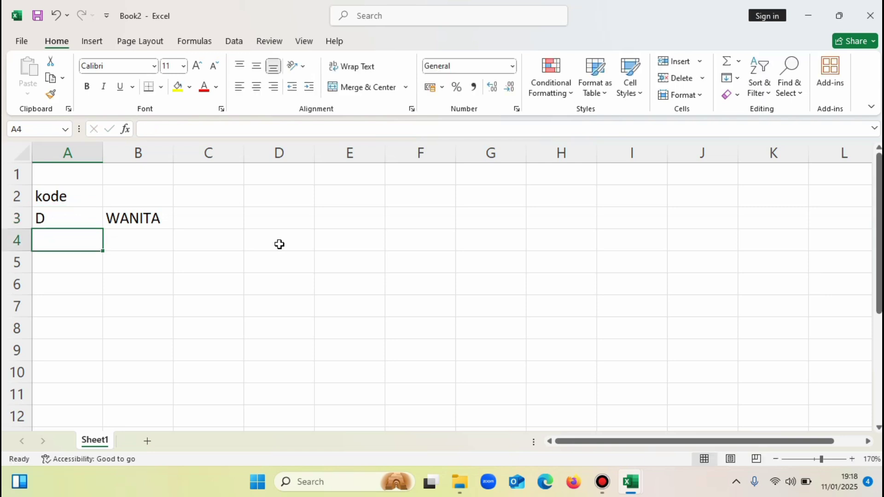
Step: Recommit B3's formula =IF(A3="P";"PRIA";"WANITA") unchanged so it shows WANITA for D
key(Up)
key(Right)
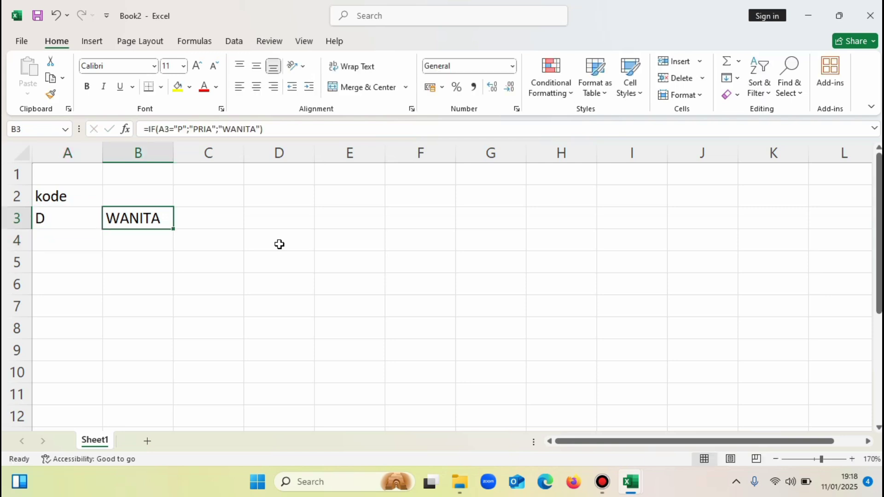
click(282, 129)
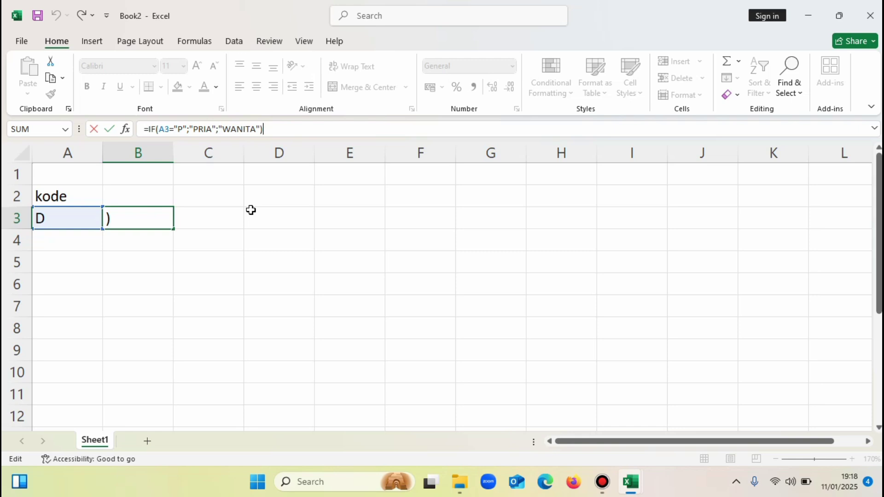
key(ctrl+Return)
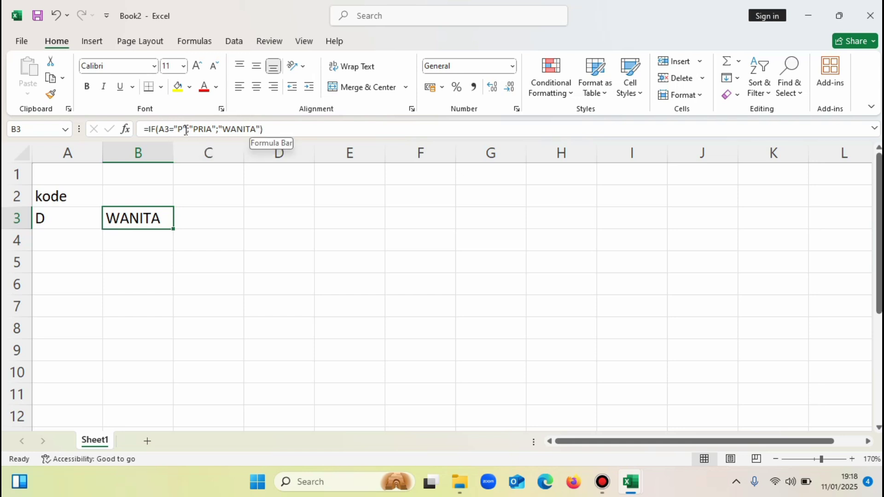
Step: Replace the kode in A3 with S
click(53, 215)
text(S)
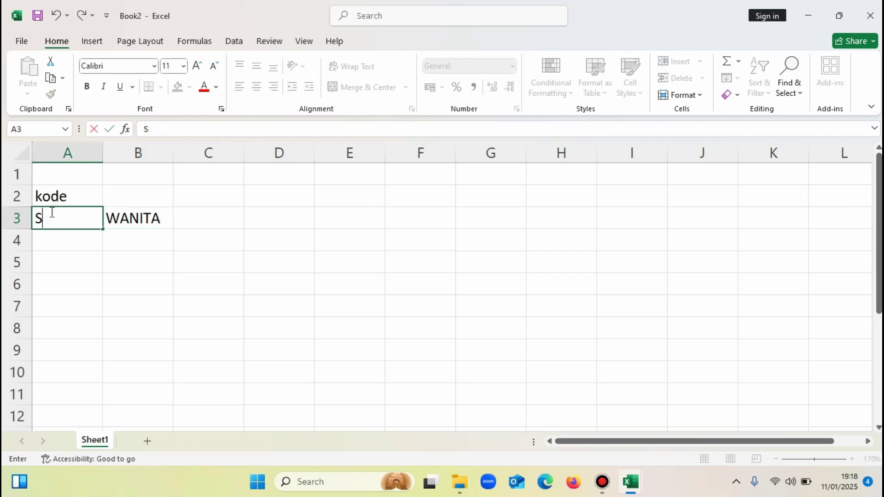
key(Return)
click(46, 218)
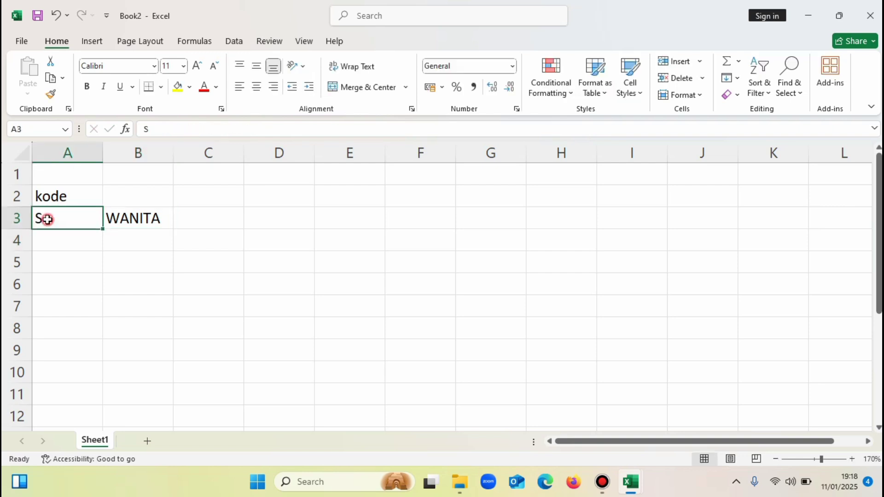
Step: Edit and recommit B3's IF formula, which still returns WANITA for S
click(165, 219)
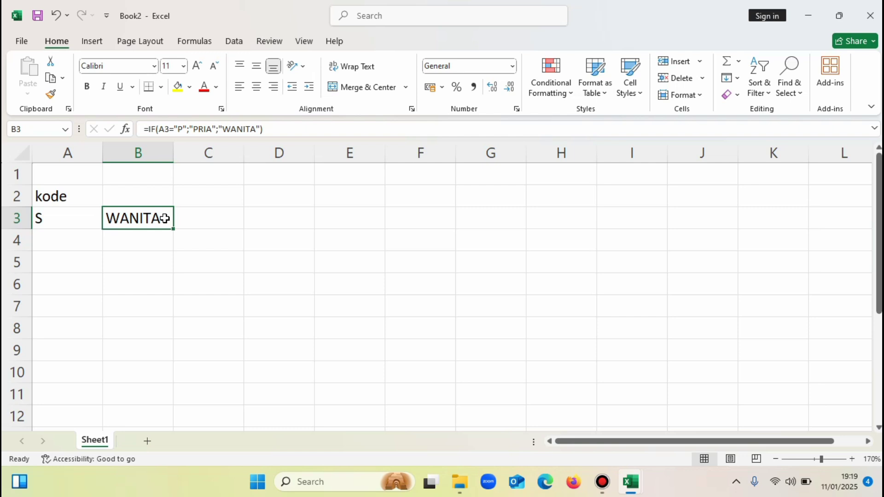
click(221, 128)
text(;)
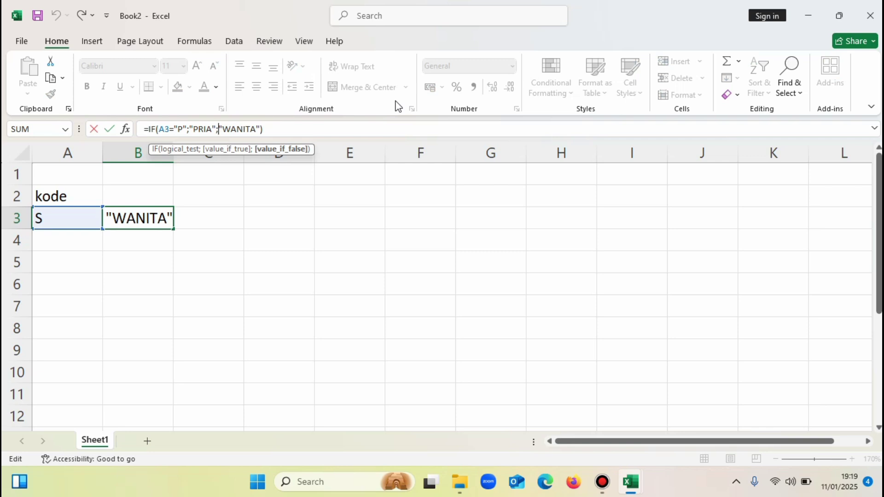
key(ctrl+Return)
key(Right)
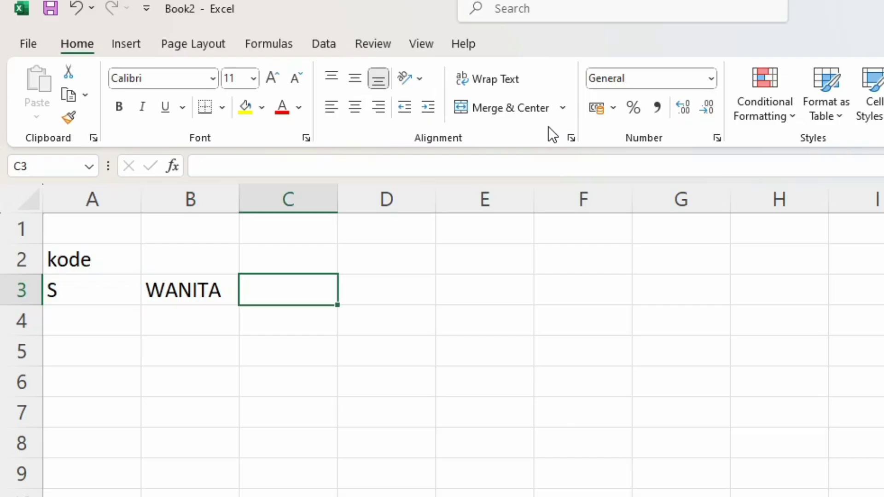
Step: In B4, start the nested formula =IF(A4="P";"PRIA";IF(A4="W";"WANITA"; and fix the mistyped quotes
key(Left)
key(Down)
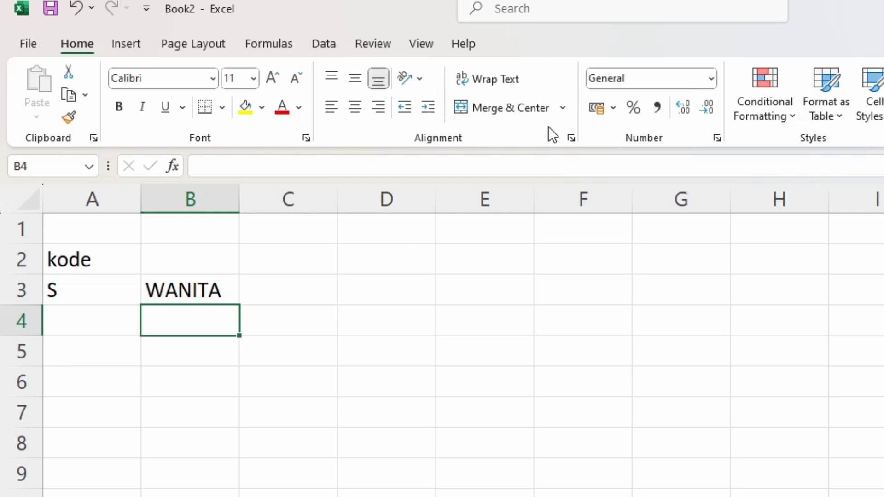
text(=IF)
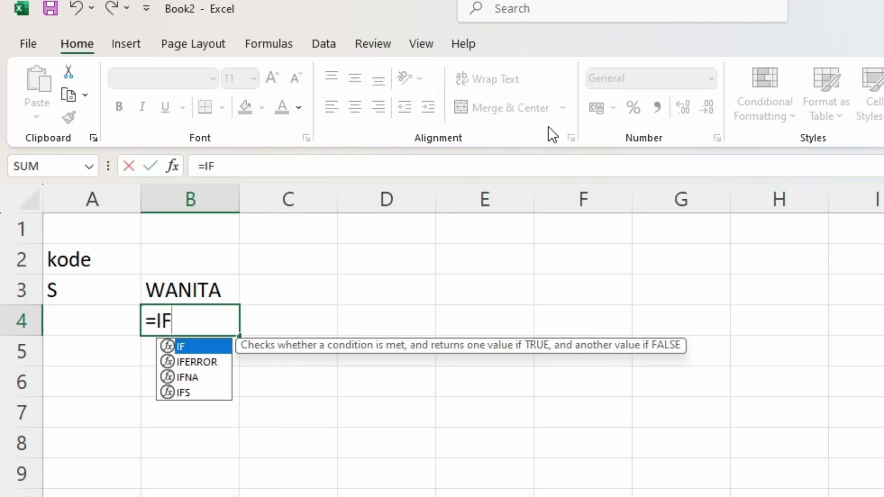
text(()
key(Left)
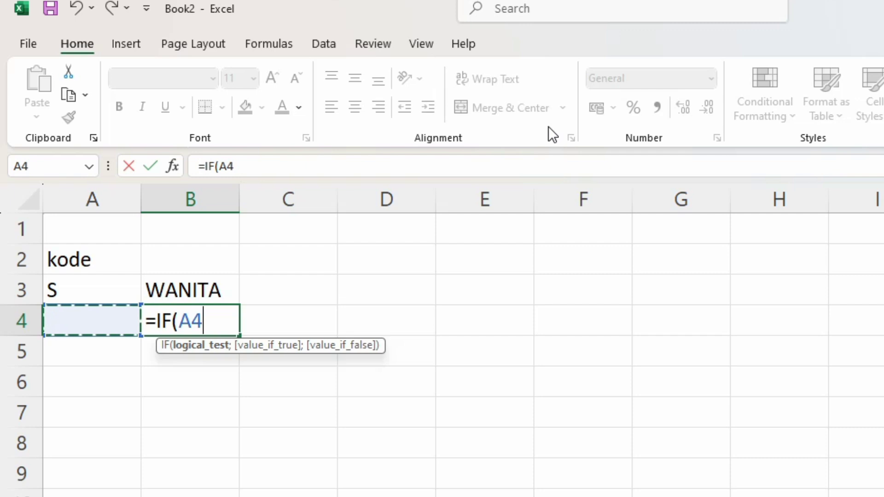
text(=)
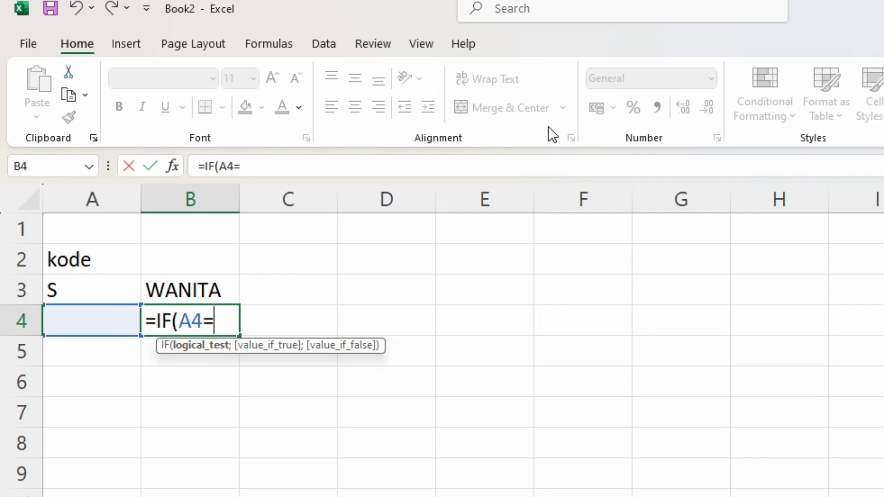
text("P)
text(";)
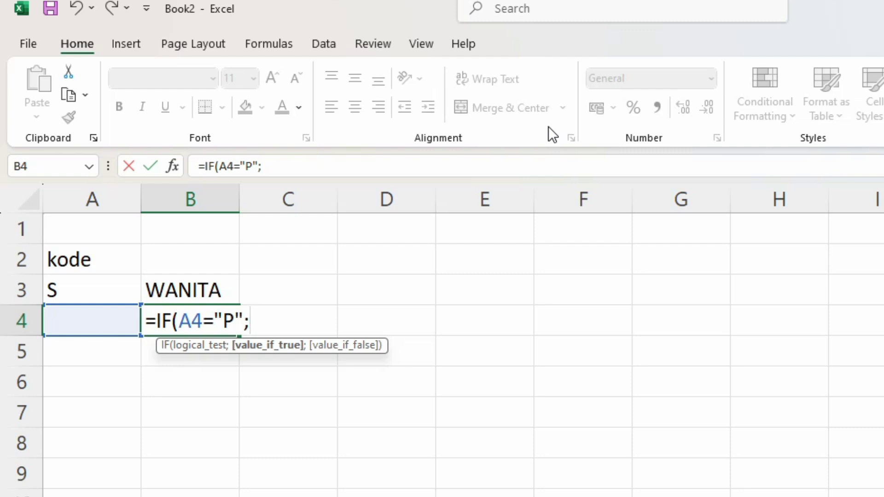
text(")
text(PRIA)
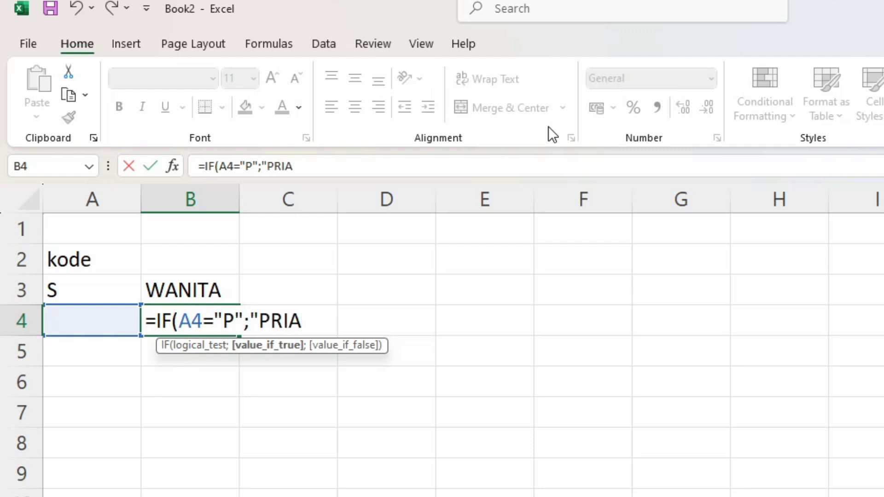
text(";)
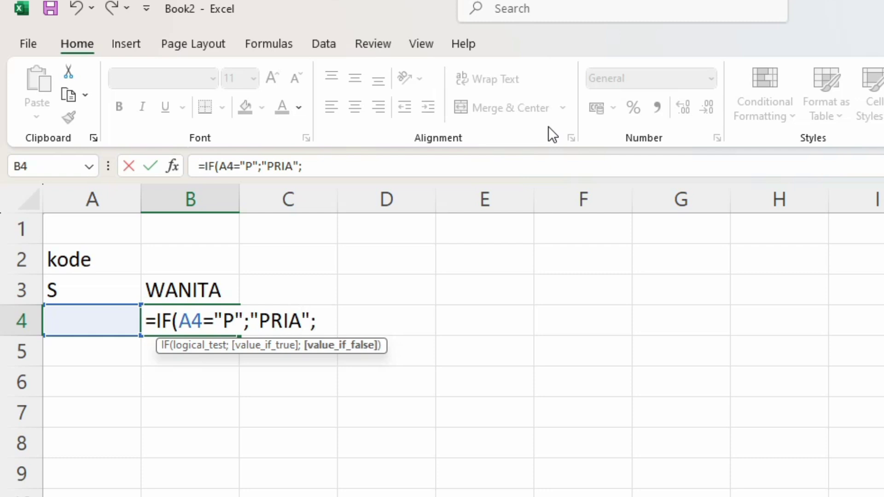
text(I)
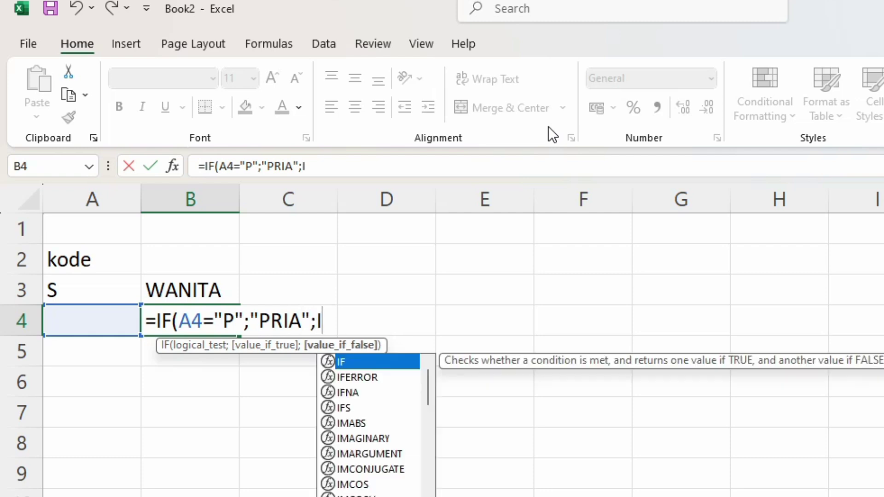
text(F)
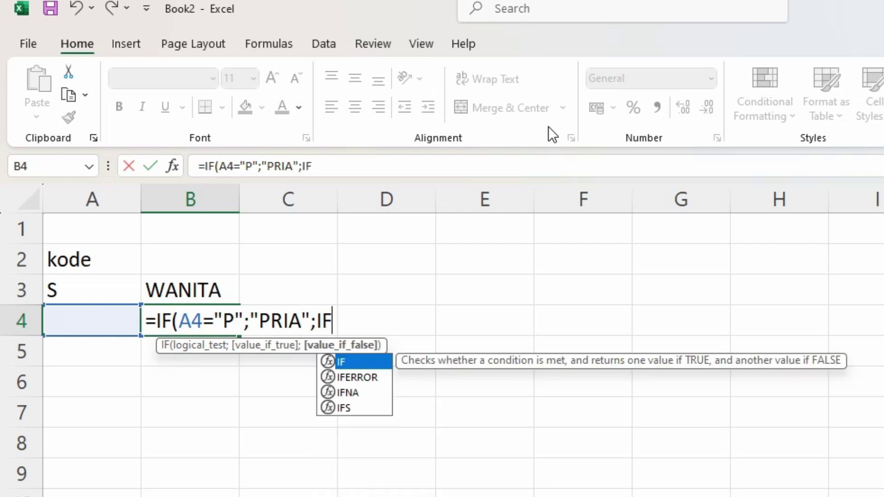
text((A)
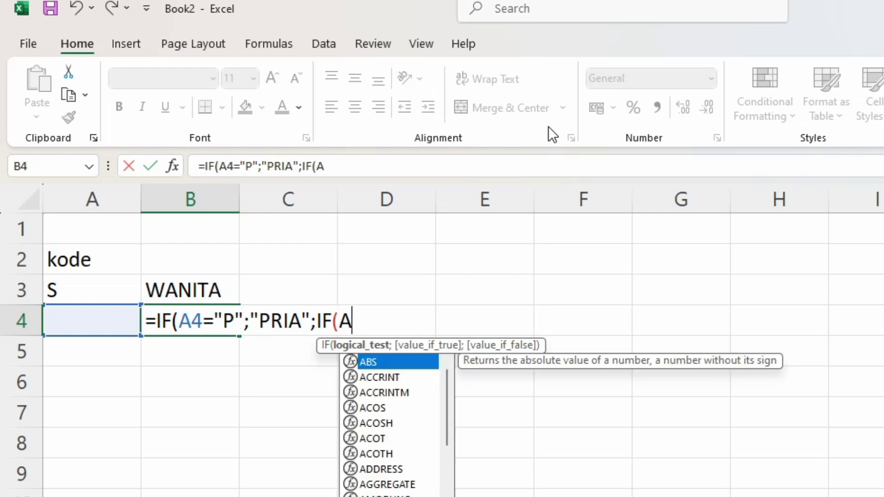
text(4=)
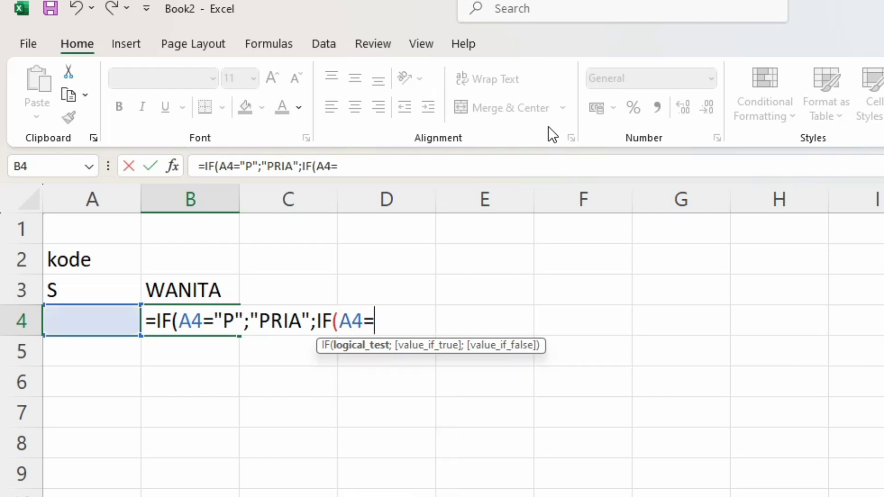
text('W')
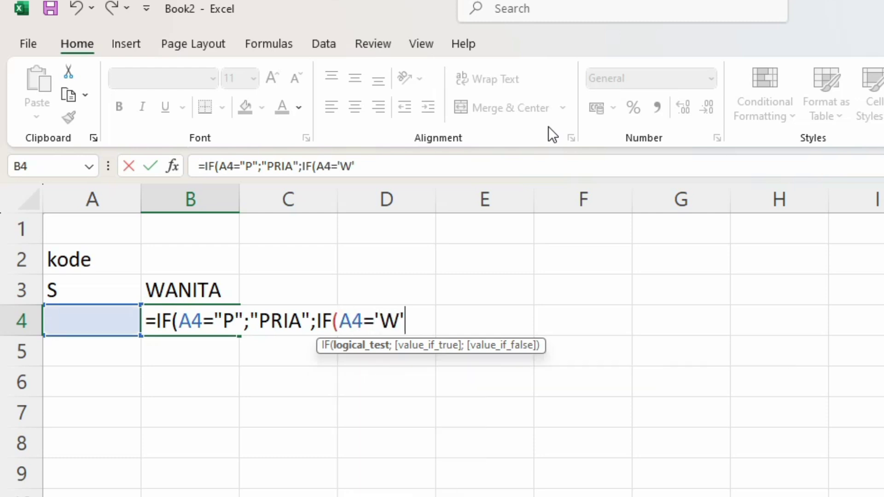
key(BackSpace)
key(BackSpace)
key(BackSpace)
text(")
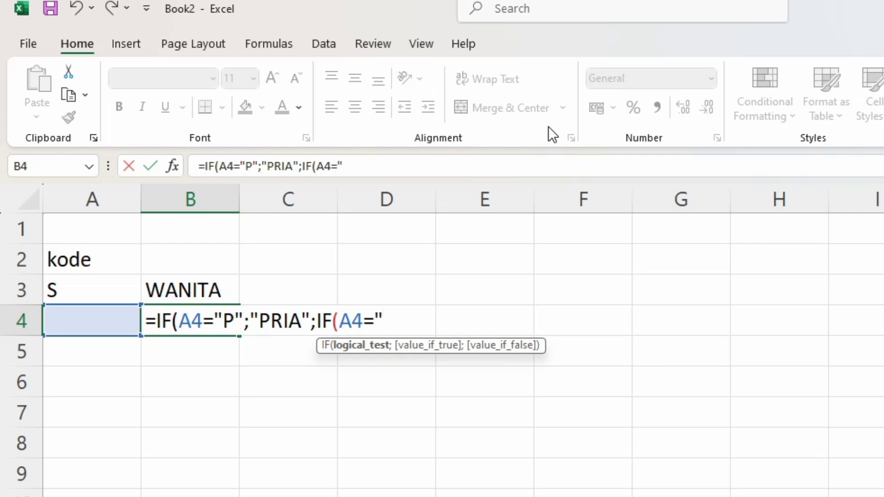
text(W')
text(/)
key(BackSpace)
click(546, 104)
key(BackSpace)
text(")
text(;)
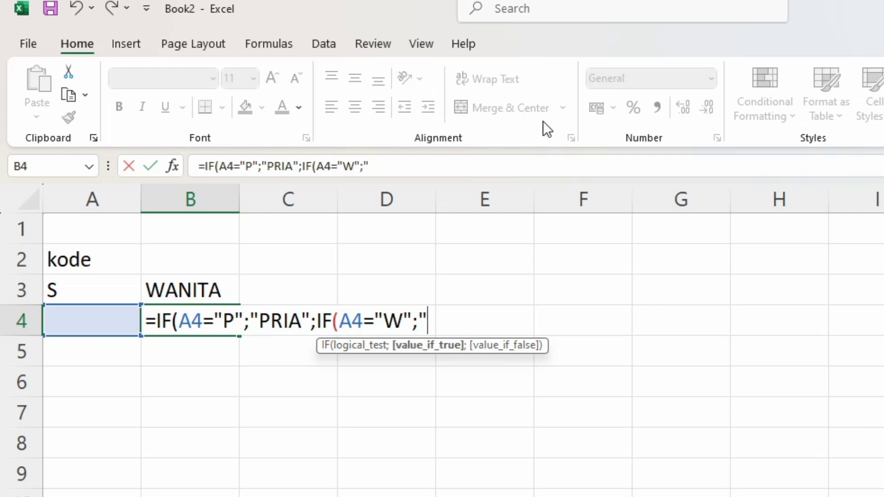
text(WANIT)
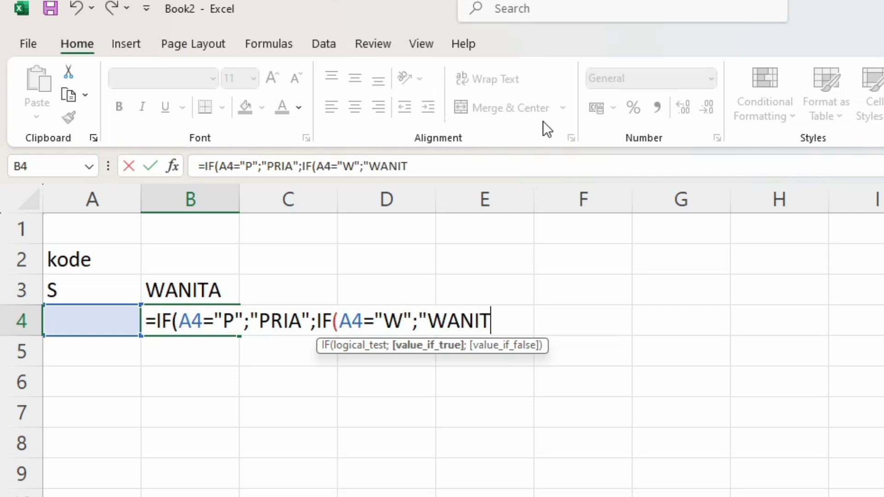
text(A)
text(")
text(;)
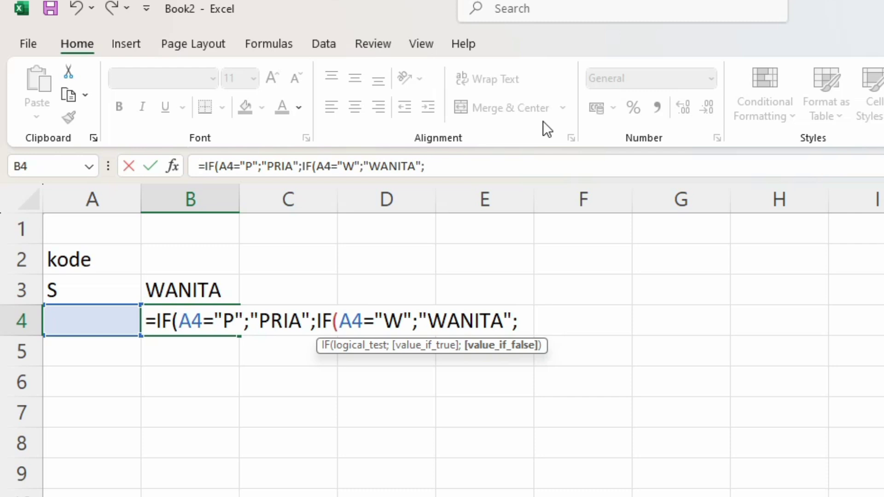
Step: Add the "SALAH INPUT" fallback and closing brackets, then commit B4's formula
text(")
text(SLA)
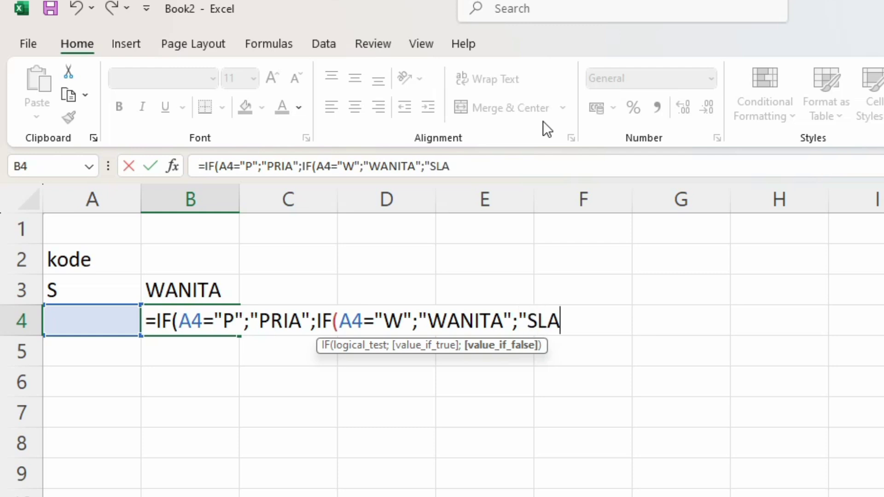
key(BackSpace)
key(BackSpace)
text(AL)
text(AH)
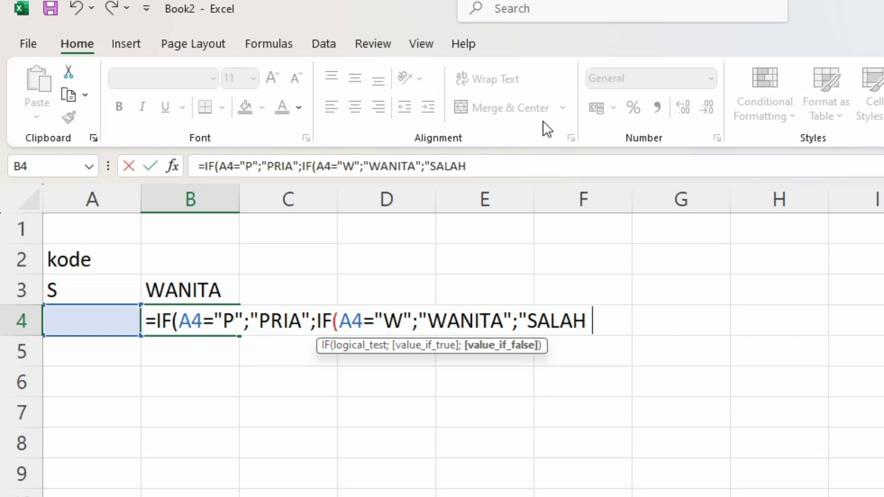
text( INPU)
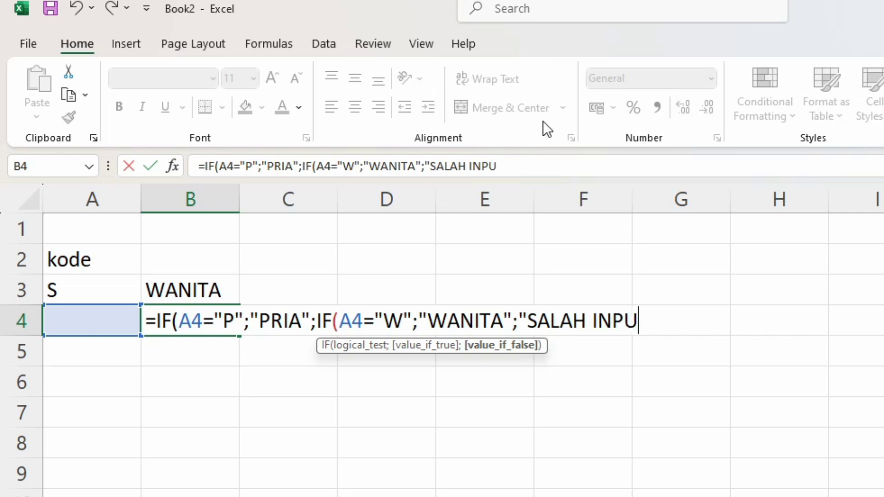
text(T"))
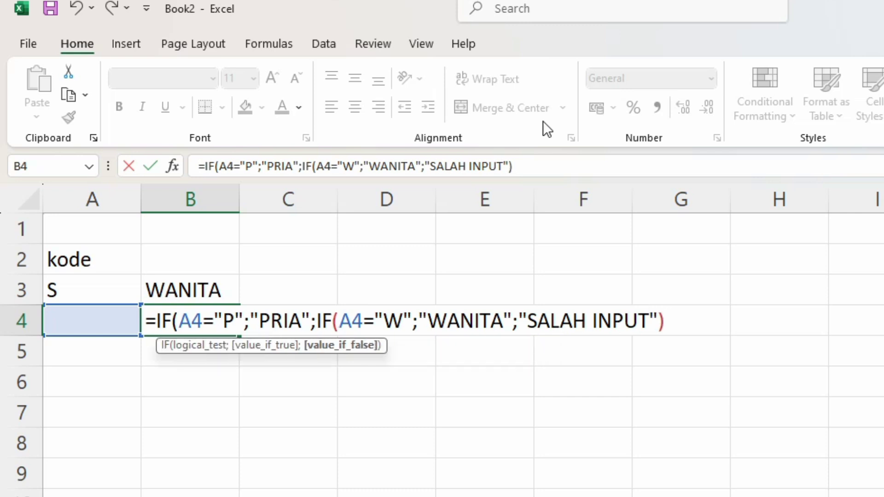
text())
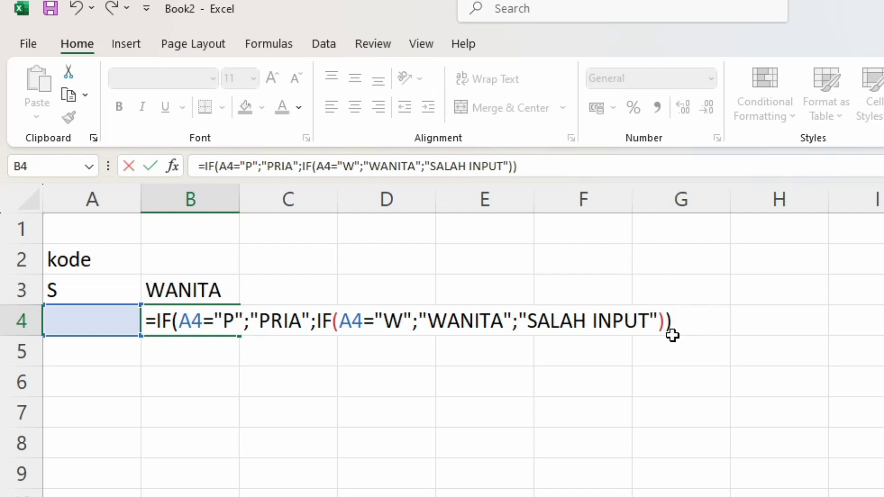
key(Return)
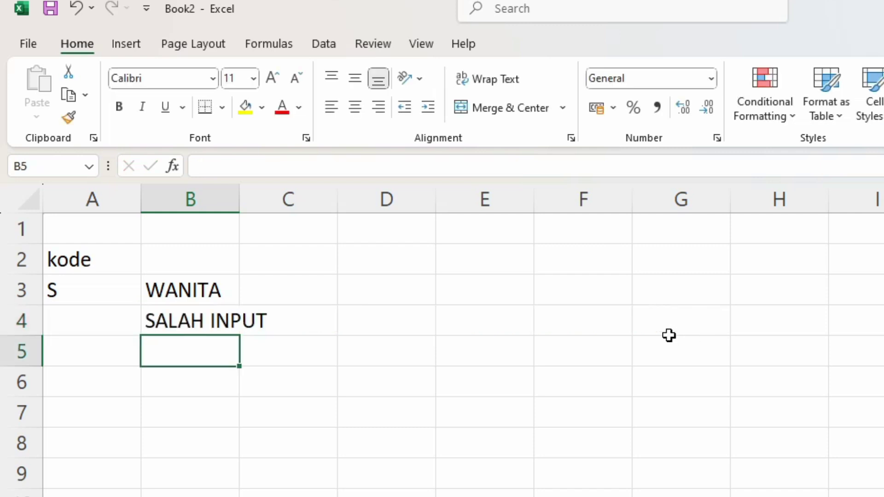
Step: Test B4's nested IF by entering codes D, P and then W in A4
key(Up)
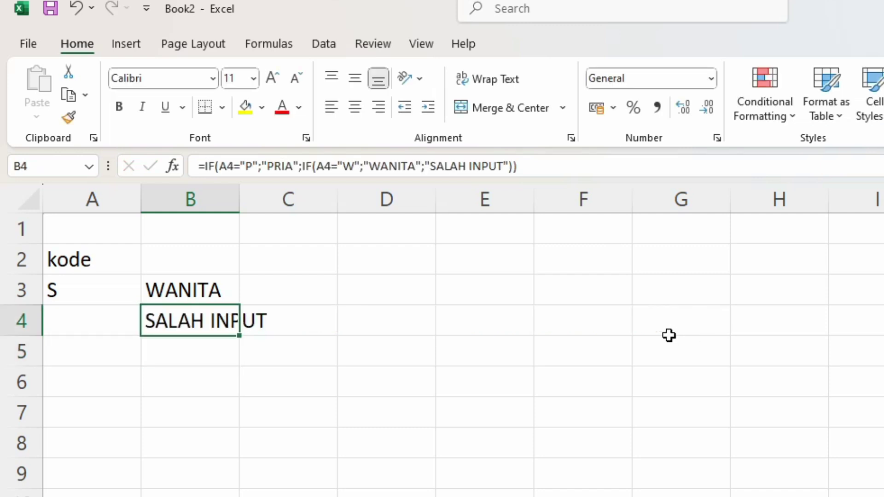
key(Left)
key(Right)
key(Left)
text(D)
key(Return)
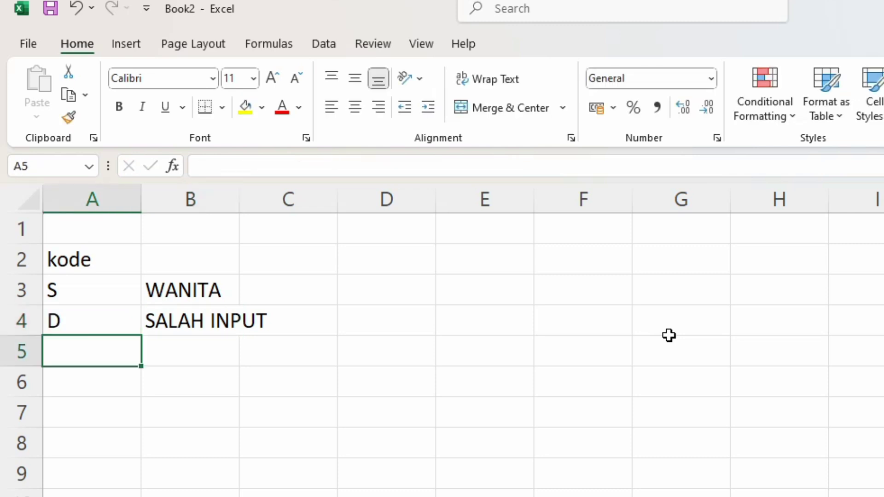
key(Up)
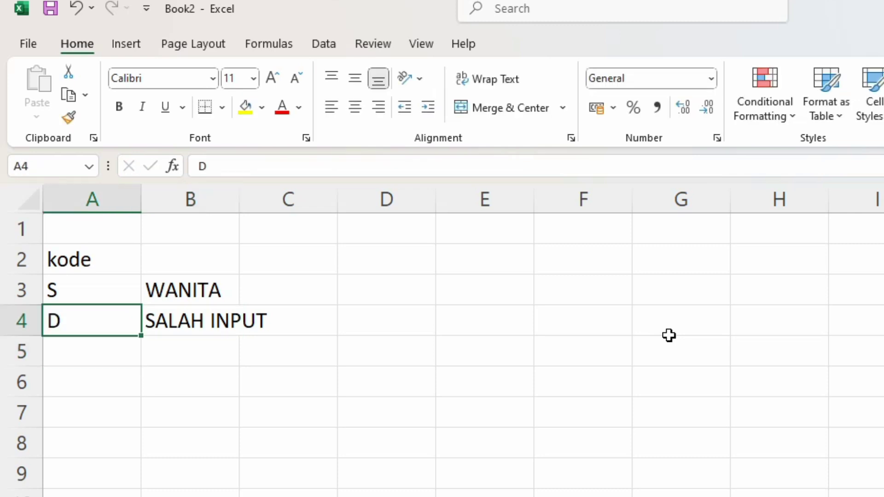
text(P)
key(Return)
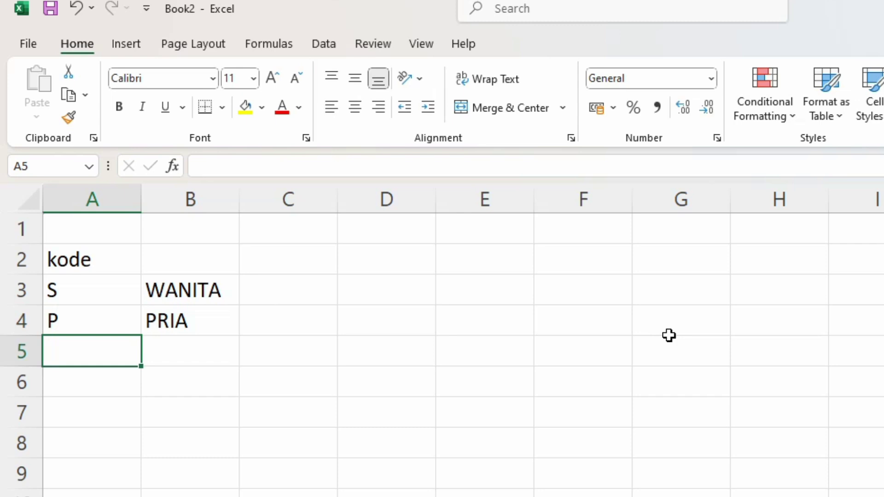
key(Up)
text(W)
key(Return)
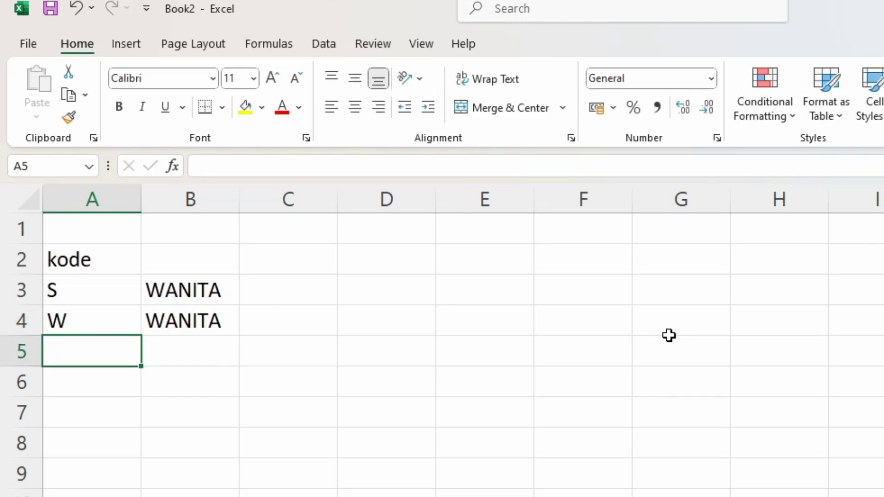
Step: From cell B3, bring up the Insert cells dialog with Ctrl+Shift+=
key(Up)
key(Right)
key(Up)
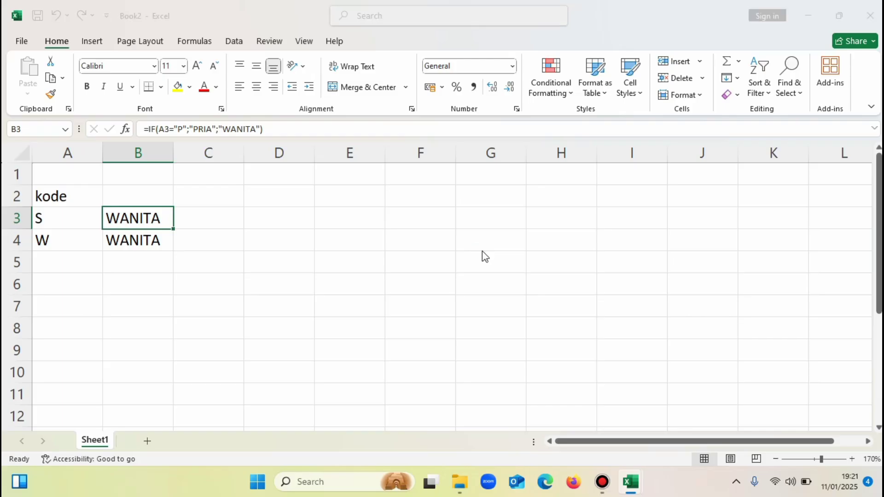
key(ctrl+shift+plus)
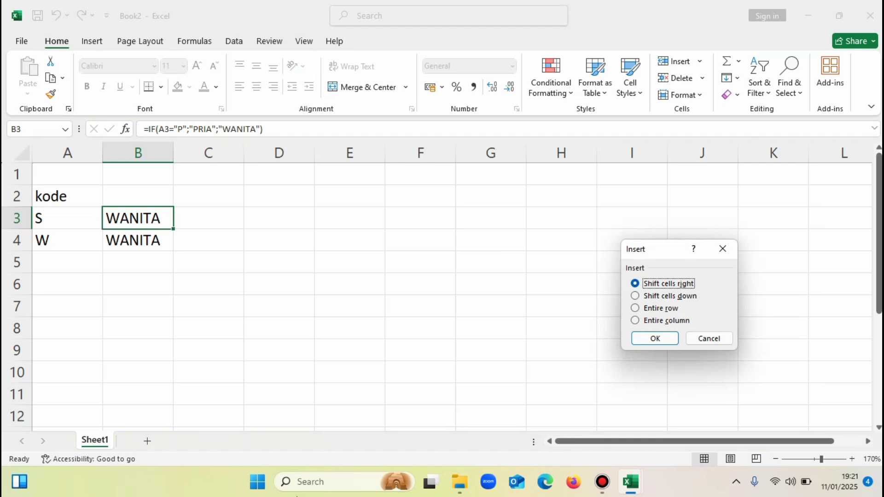
Step: Cancel the Insert cells dialog without inserting anything and select empty cell D3
key(Escape)
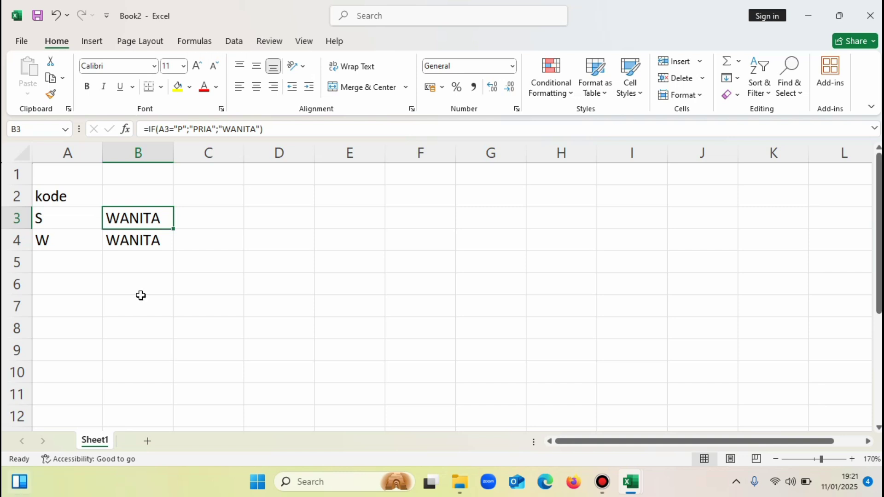
click(252, 224)
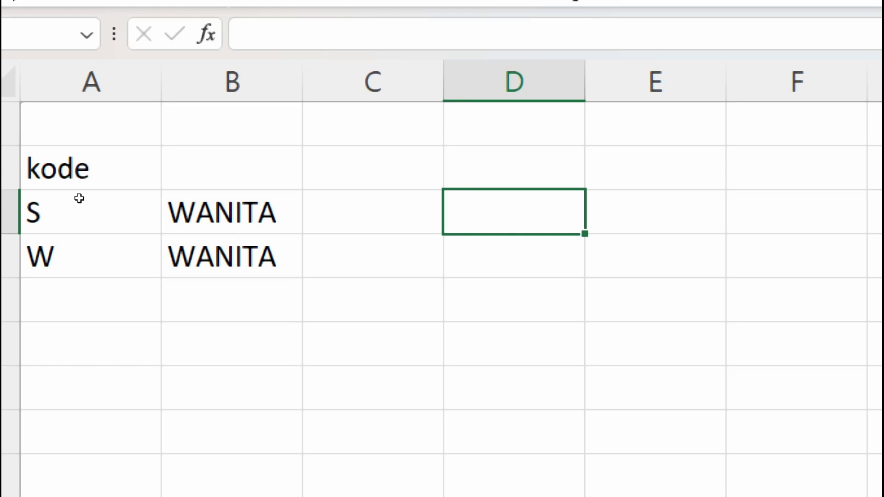
key(Left)
key(Left)
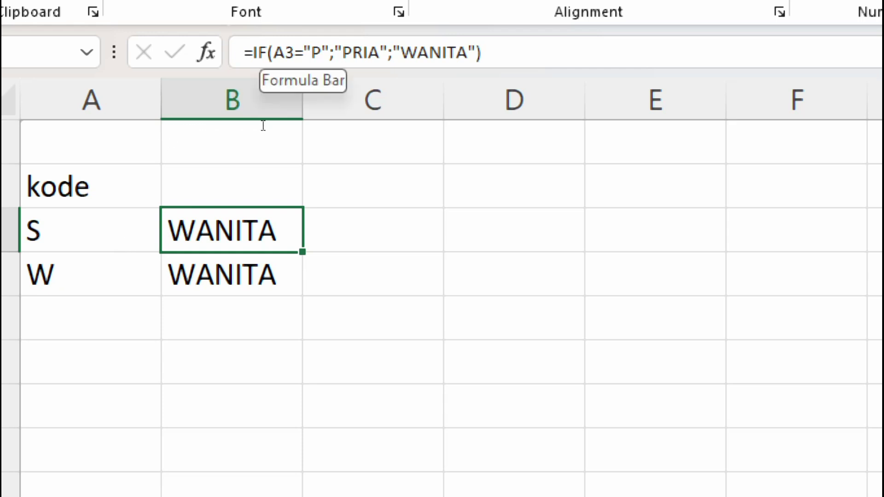
key(Down)
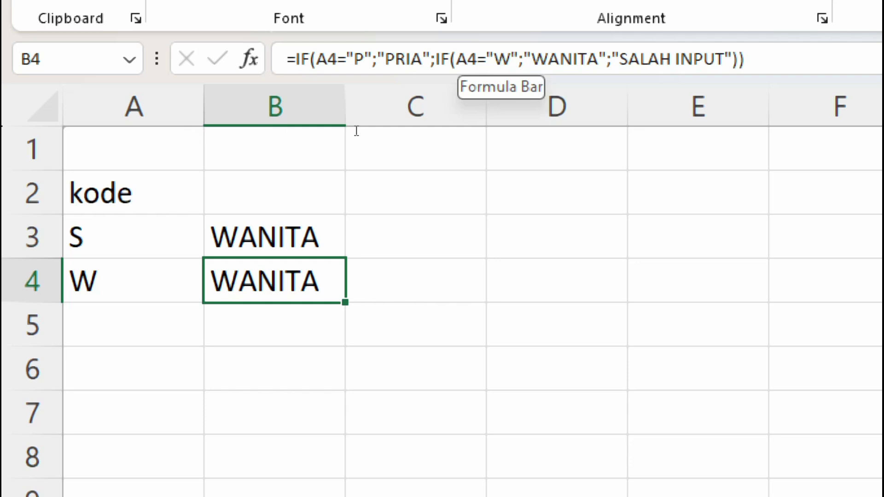
key(Down)
key(Down)
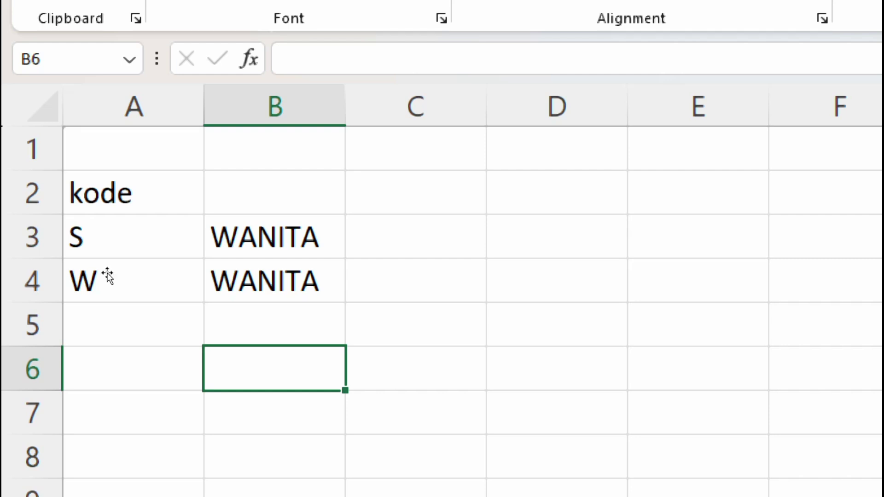
key(Left)
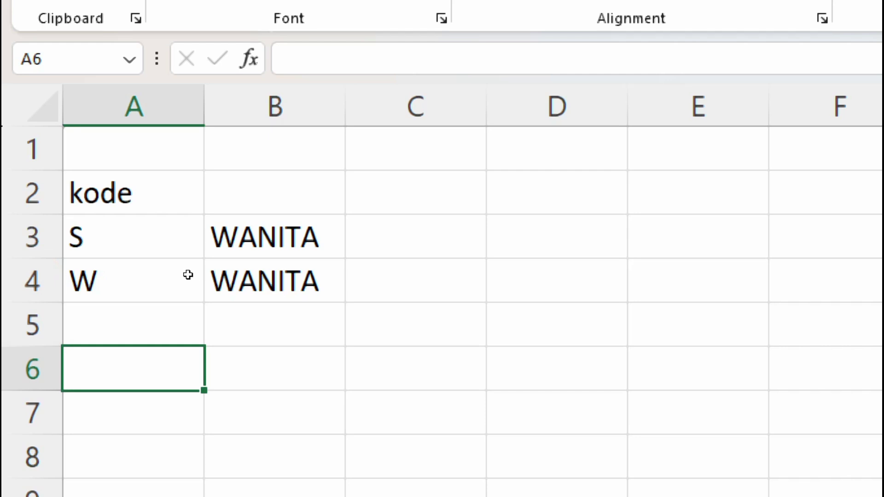
scroll(187, 276, down, 1)
key(Up)
key(Right)
key(Down)
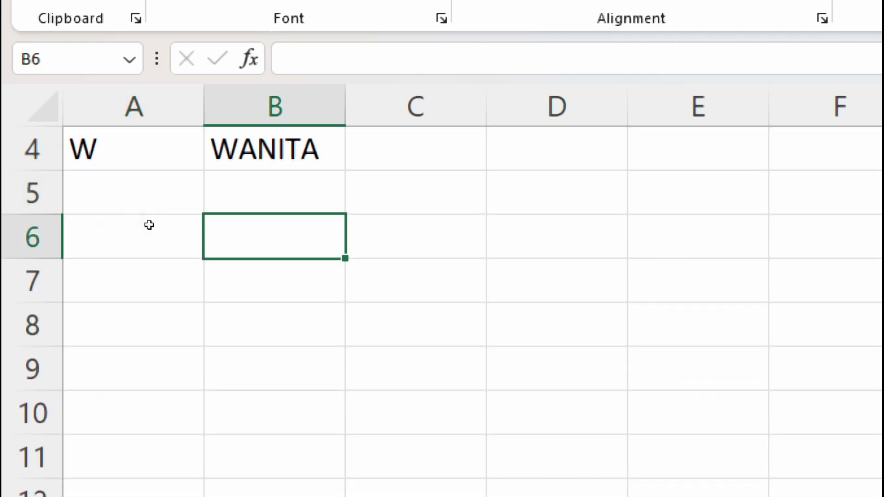
text(0-)
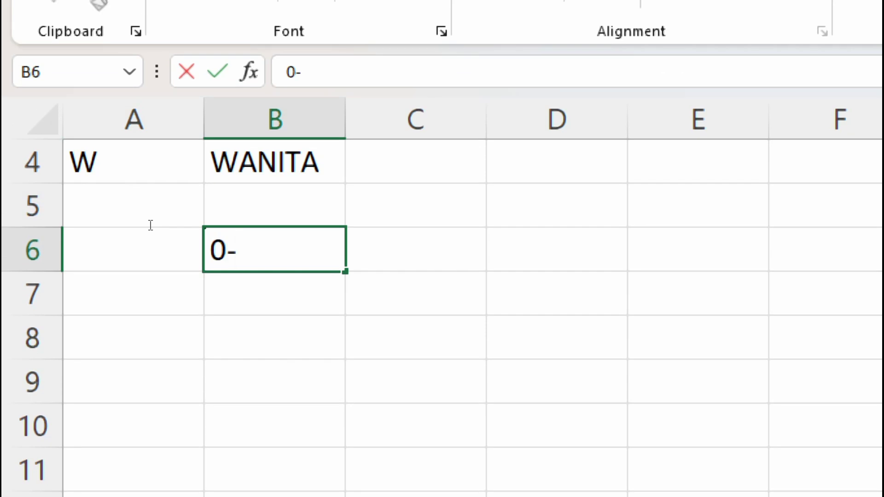
text(50)
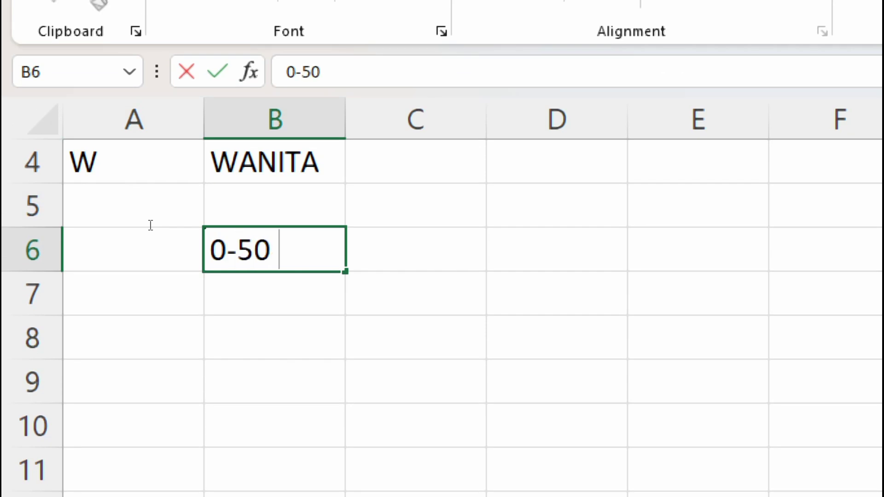
text( ')
Step: Finish the range note 0-50 = NILAI D and add 51-60=NILAI C below it
key(BackSpace)
text(= ')
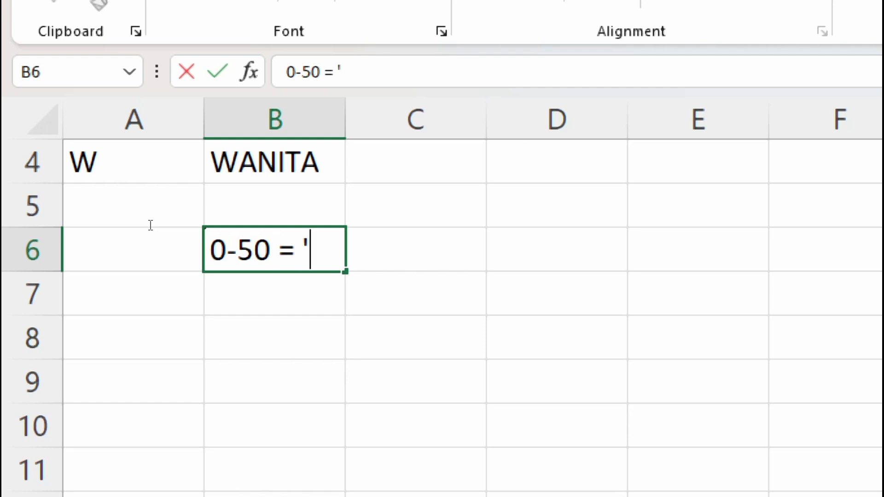
key(BackSpace)
text(')
key(BackSpace)
text(NILAI)
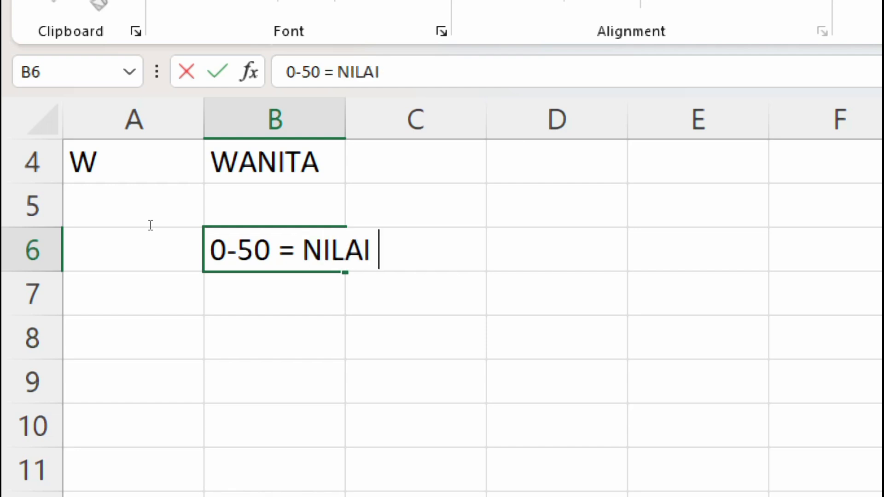
text( D)
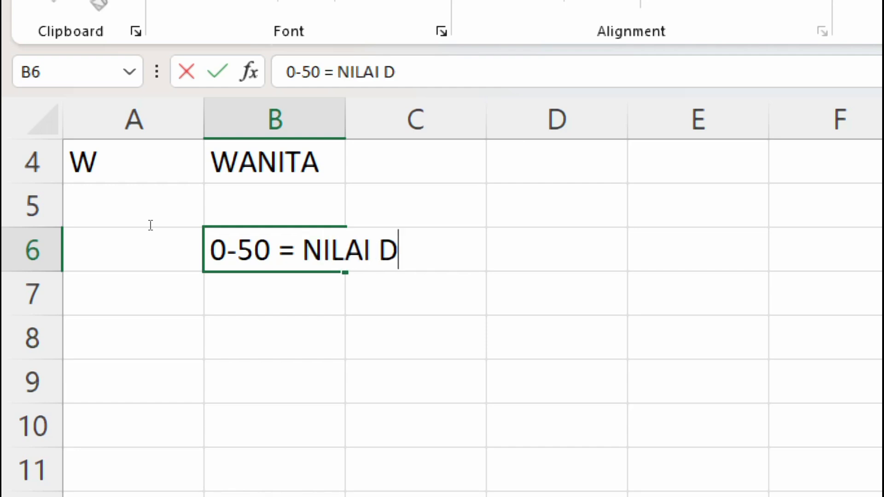
key(Return)
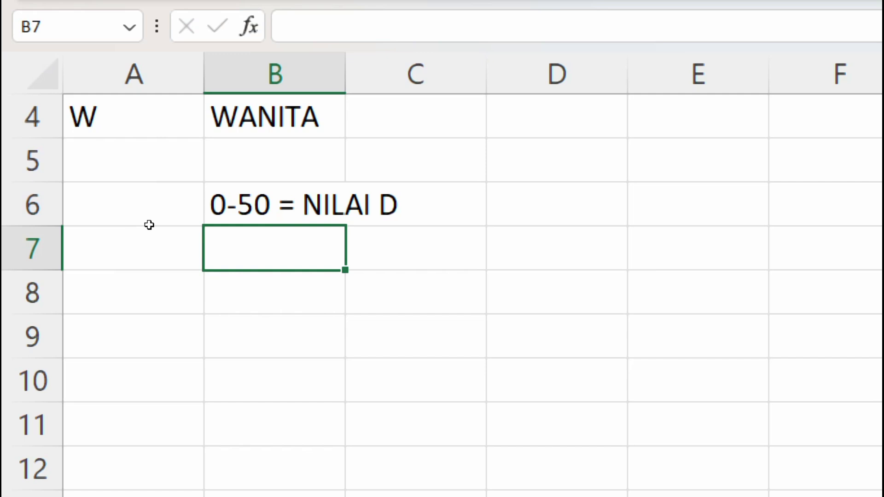
text(51-)
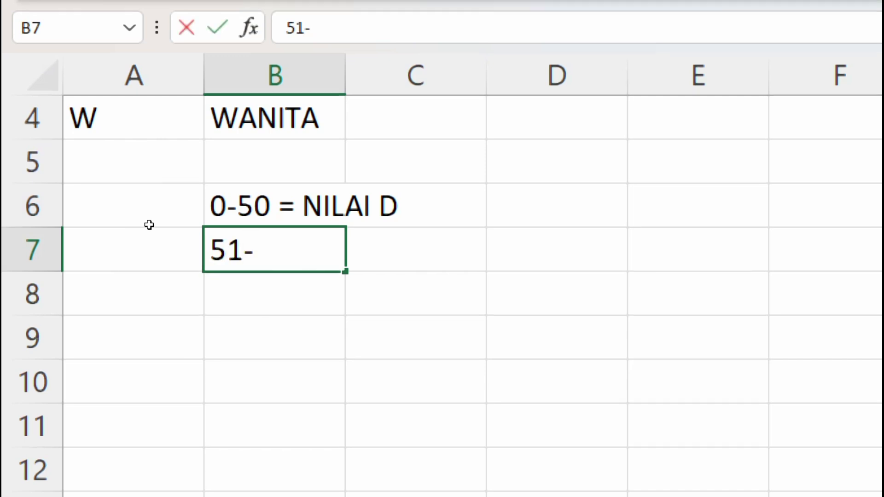
text(6)
text(0-)
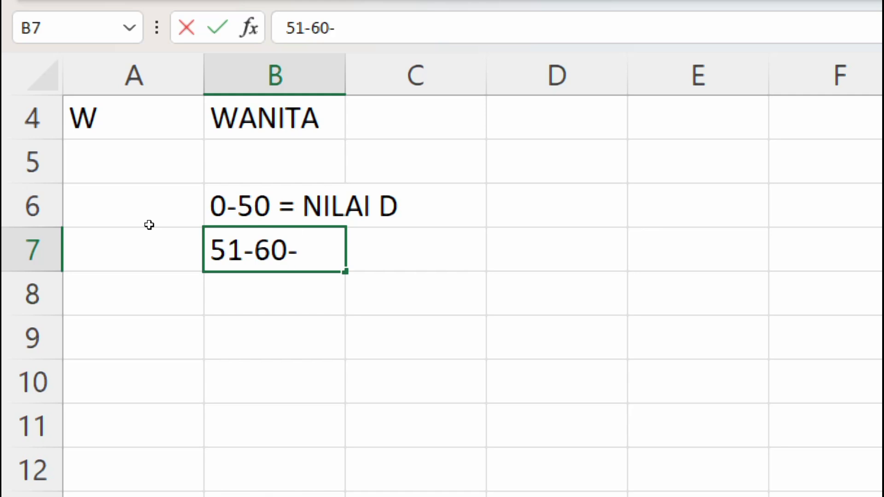
key(BackSpace)
text(=)
text(NILAI C)
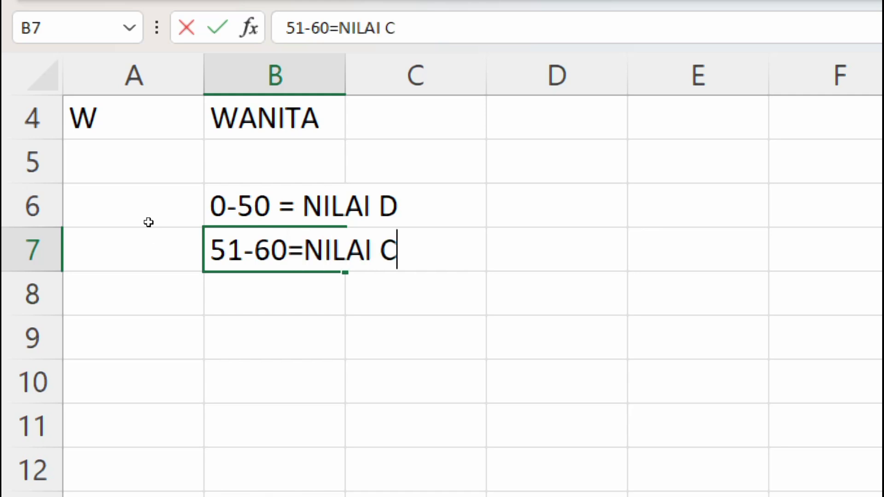
key(Return)
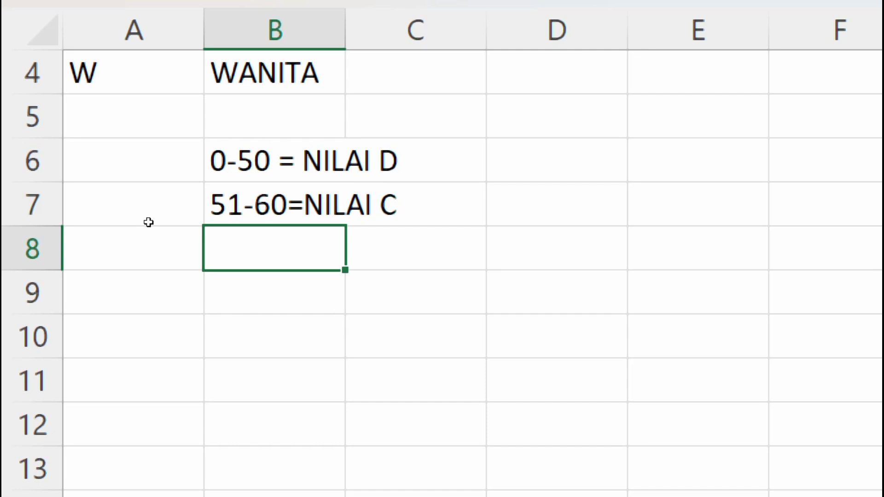
Step: Add the range notes 61-86= NILAI B and 87-100=NILAI A to the grading key
text(6)
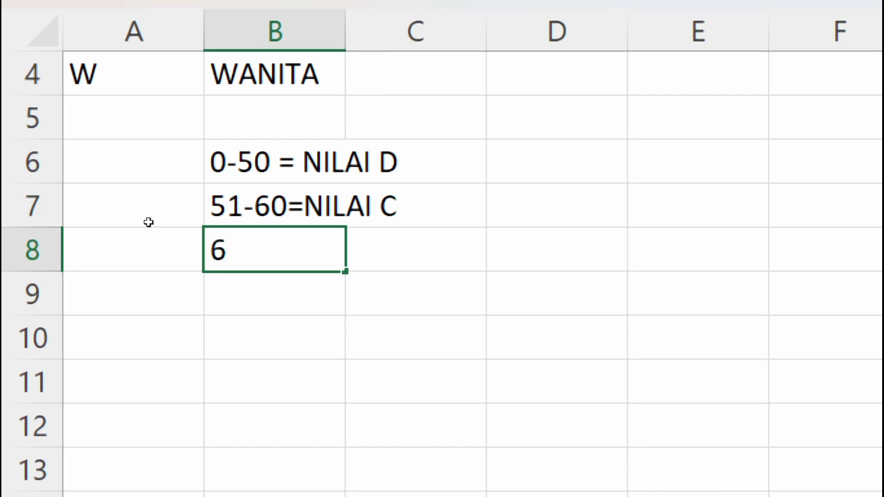
text(1-)
text(8)
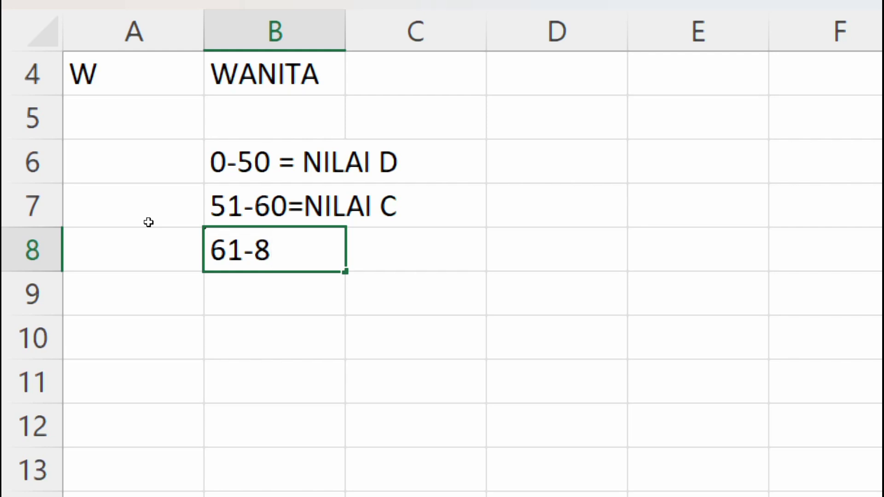
text(6=)
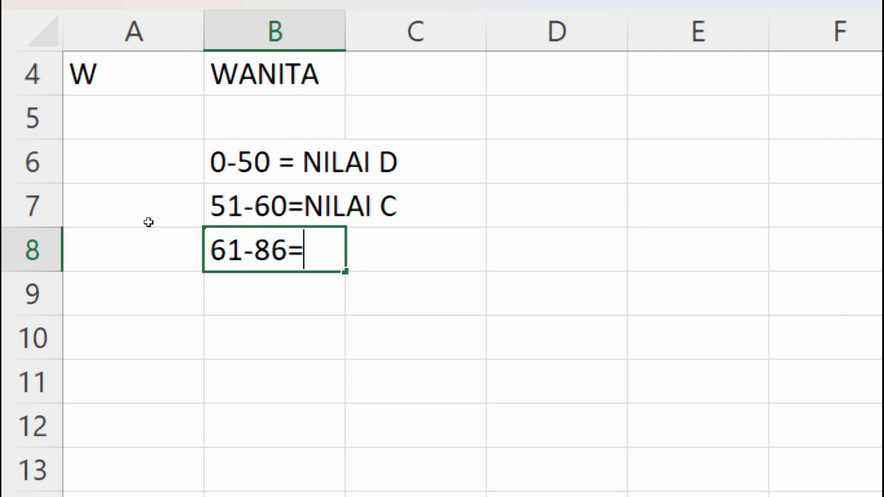
text( NIA)
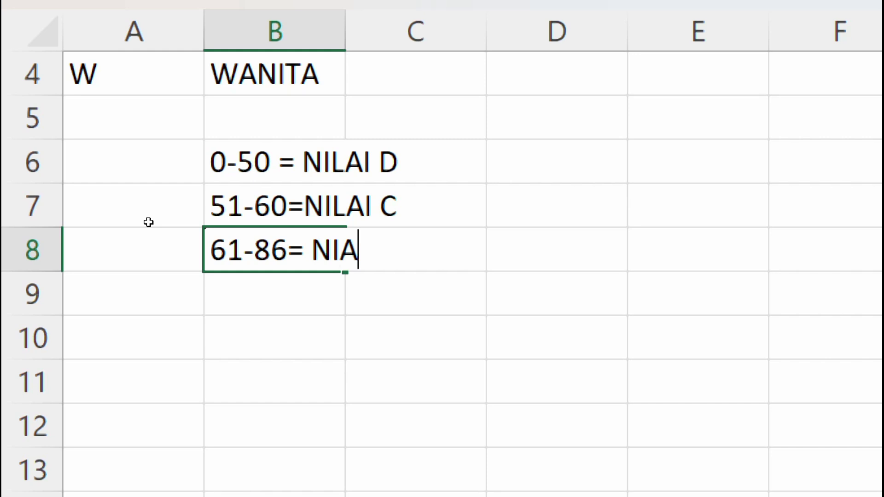
key(BackSpace)
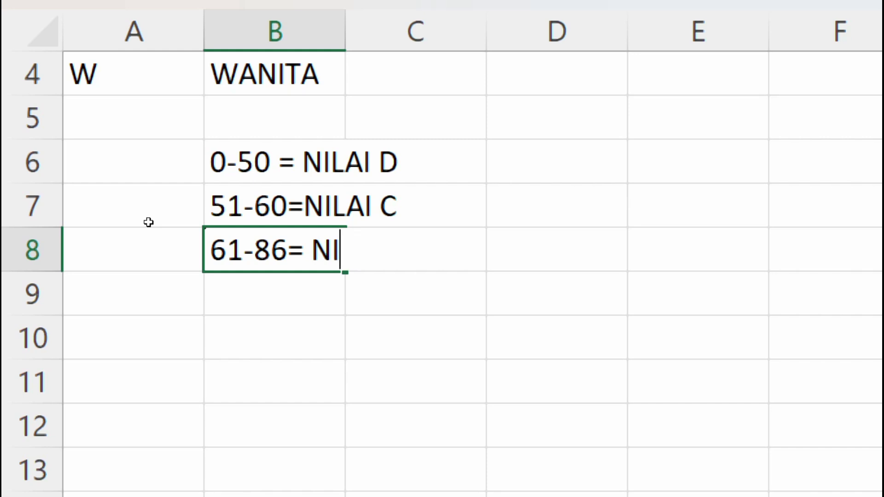
text(LAI )
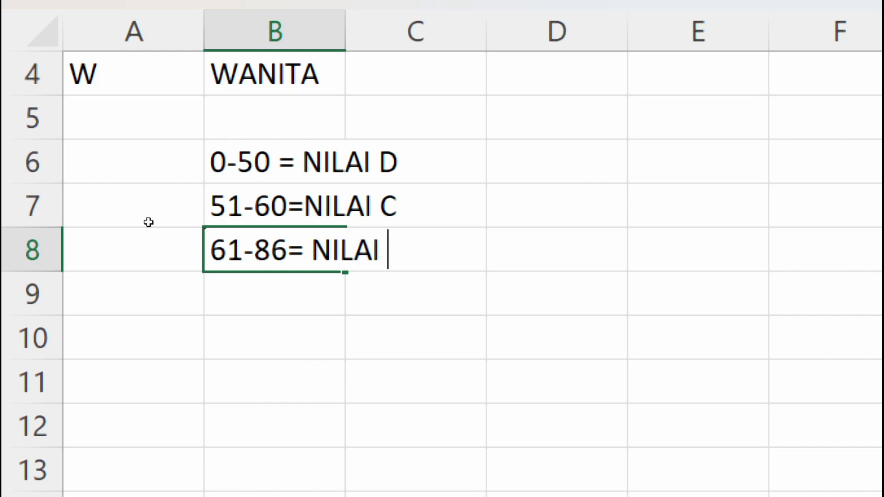
text(N)
key(BackSpace)
text(B)
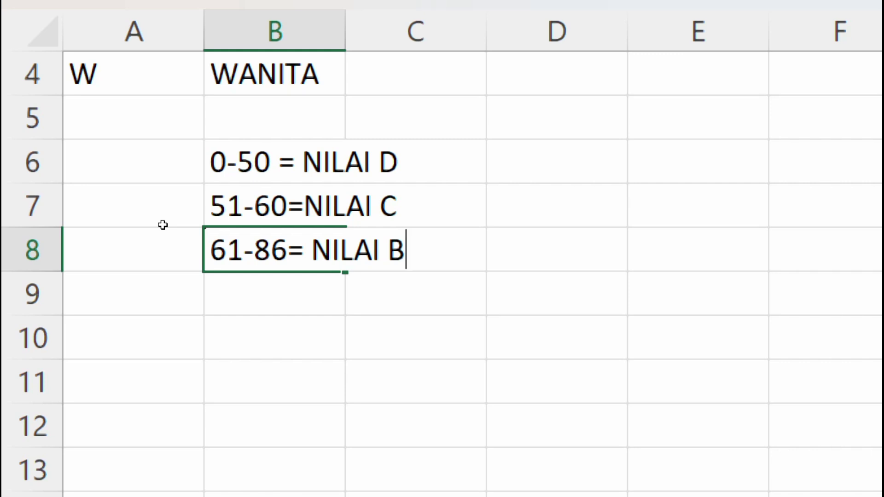
key(Return)
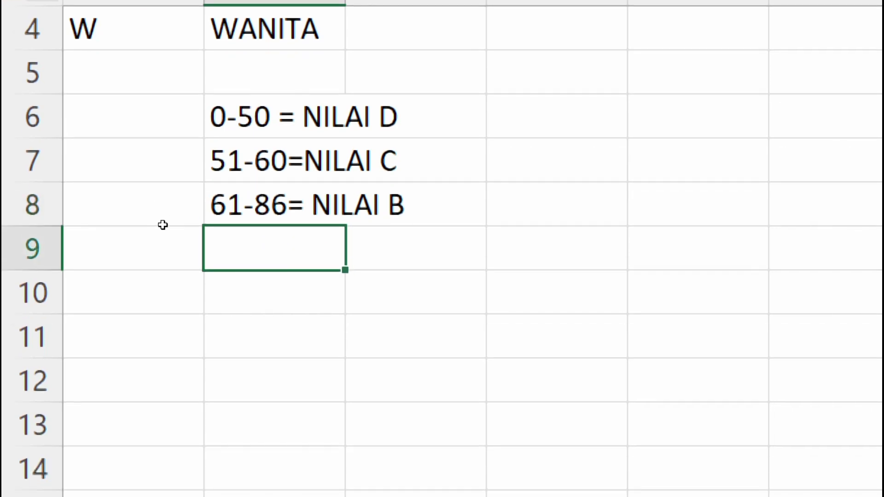
text(87-)
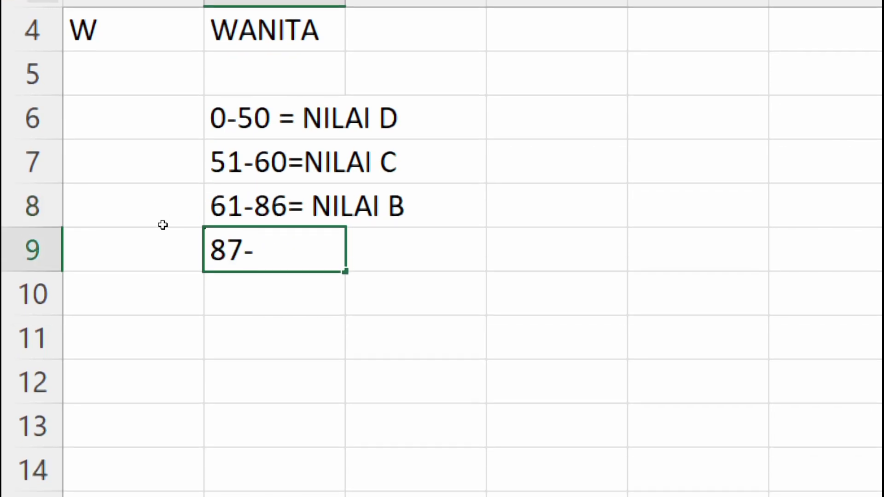
text(100)
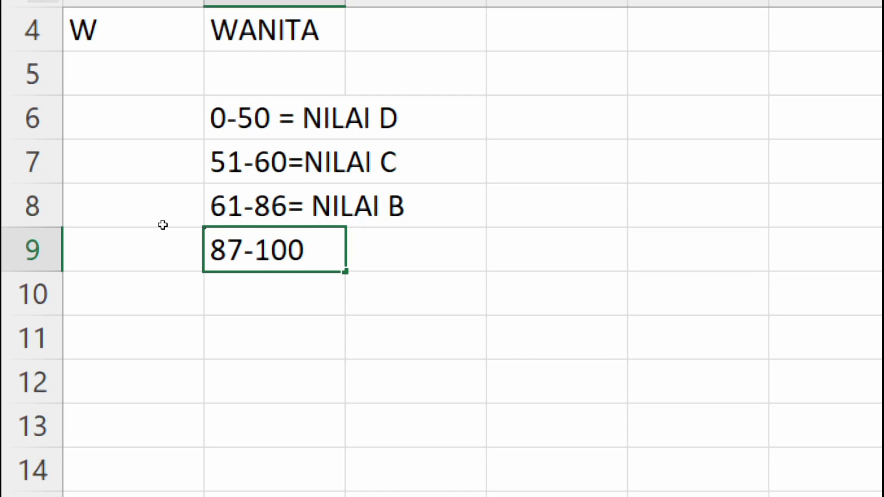
text(=NI)
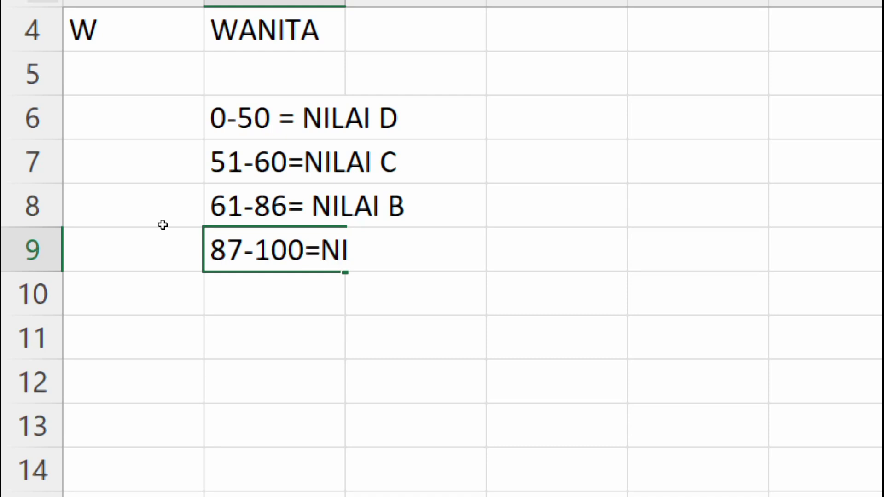
text(LAI A)
key(Return)
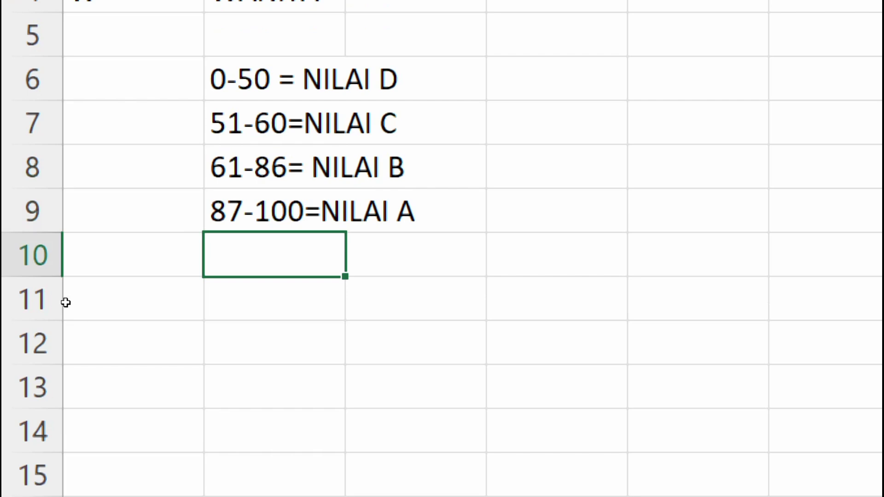
key(Left)
Step: Type the header NILAI in A10 with the scores 100 and 98 below it
text(NILA)
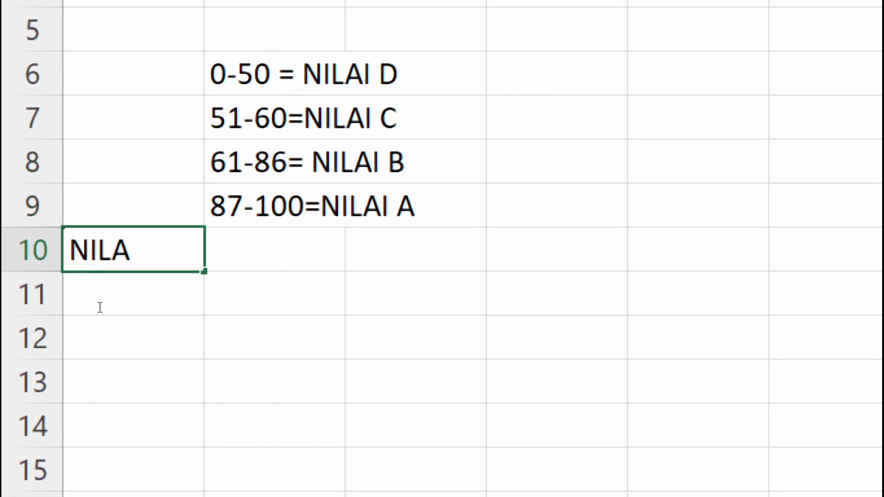
text(I)
key(Return)
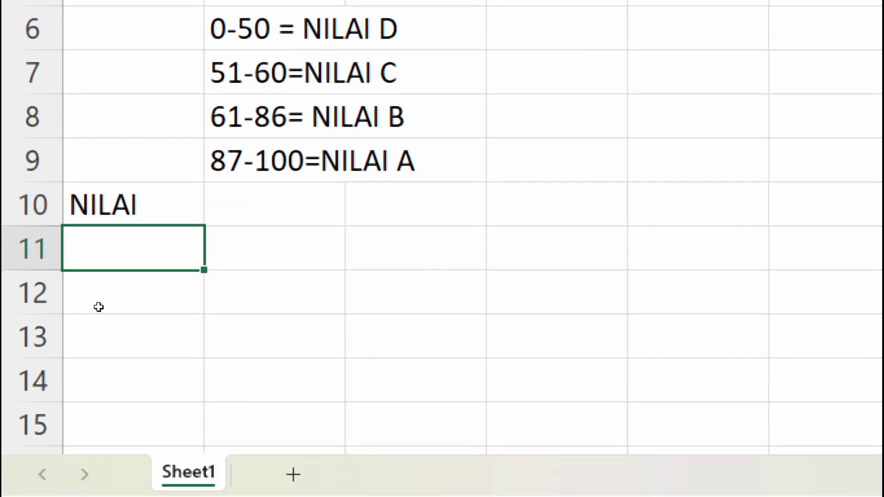
text(100)
key(Return)
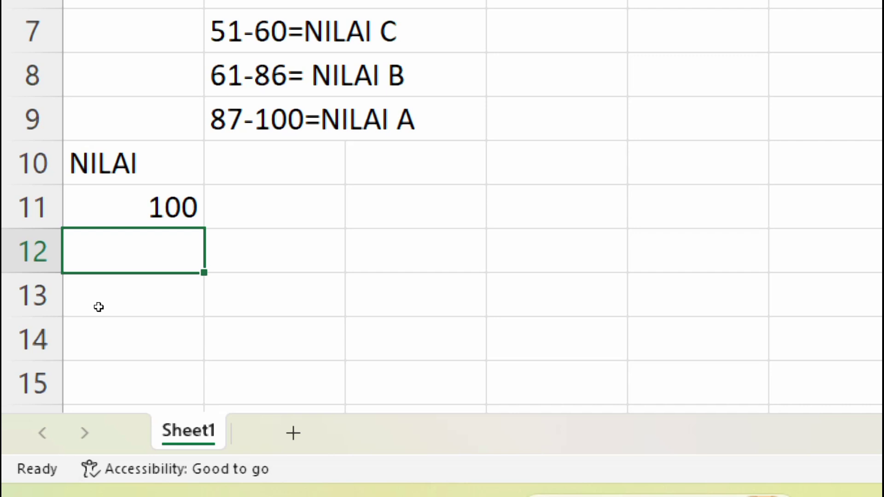
text(98)
key(ctrl+Return)
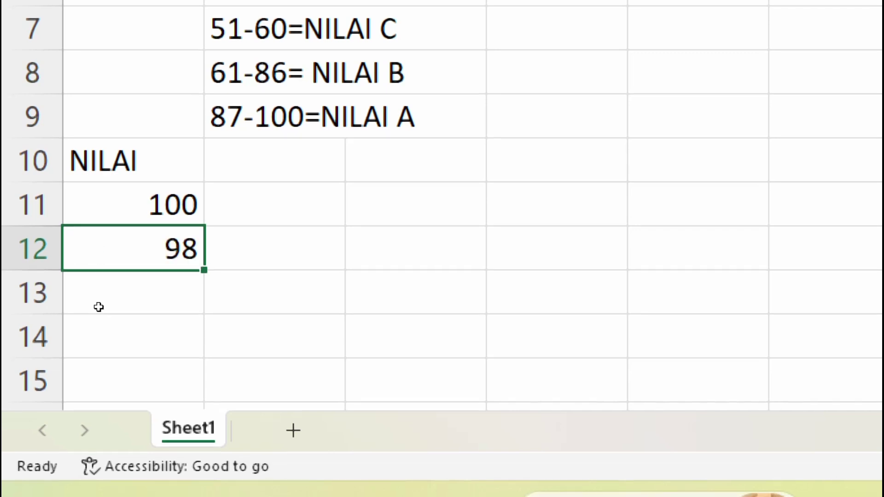
Step: Enter the scores 78 and 70 into A13 and A14
click(99, 308)
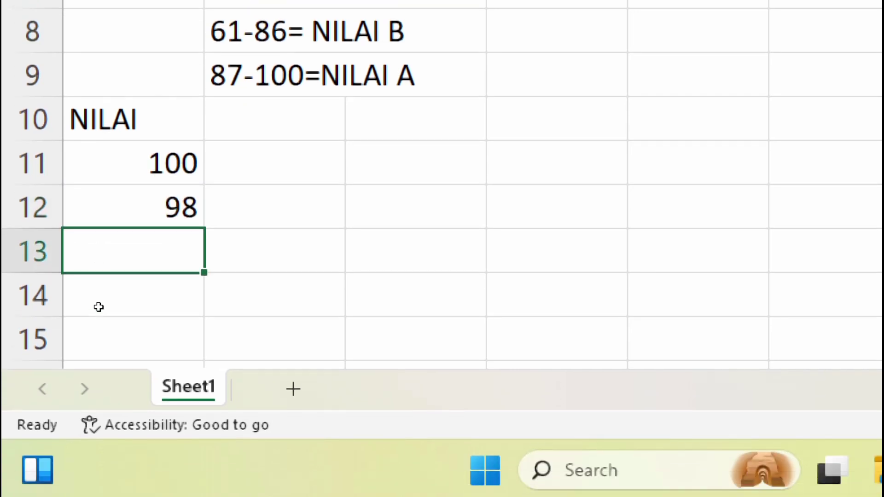
text(78)
key(Up)
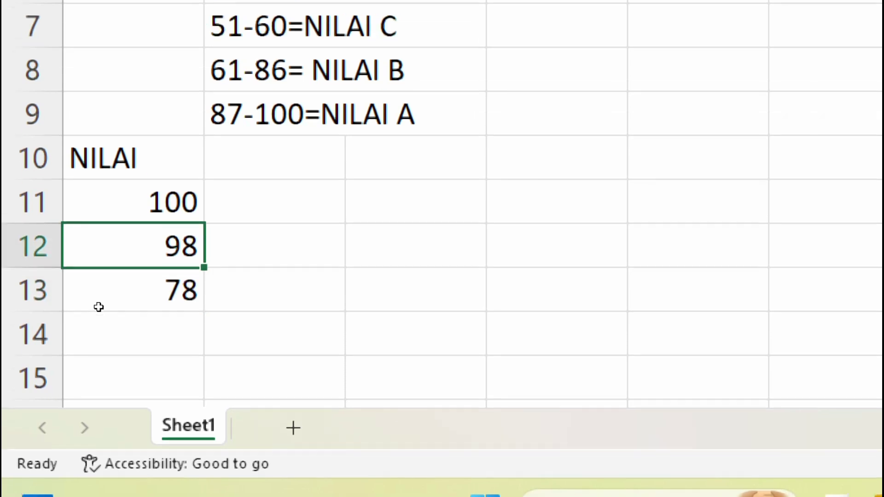
click(99, 307)
click(99, 308)
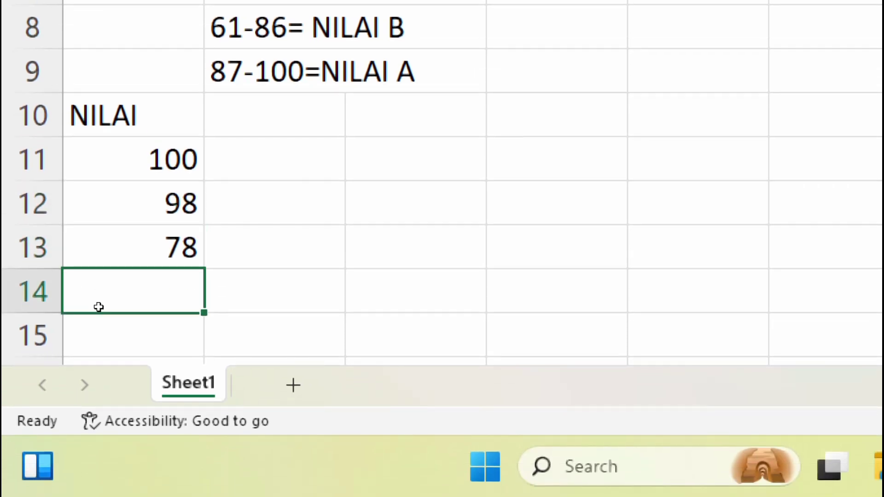
text(70)
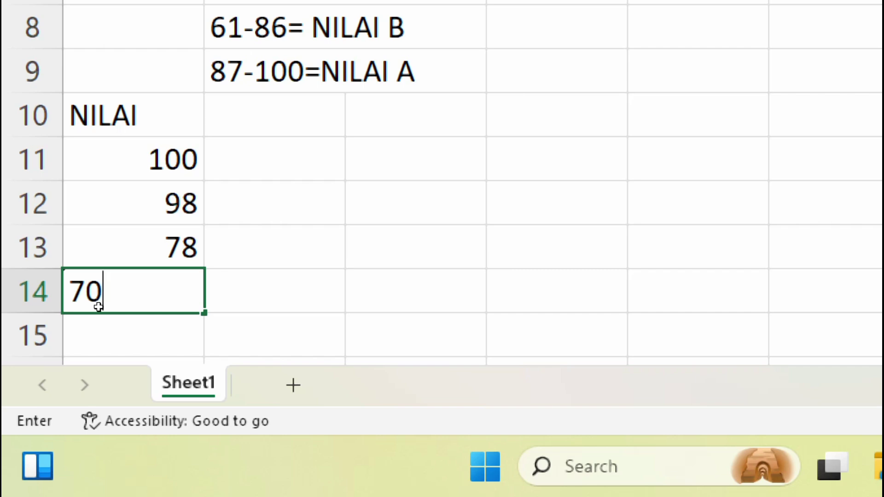
key(Up)
key(Up)
key(Up)
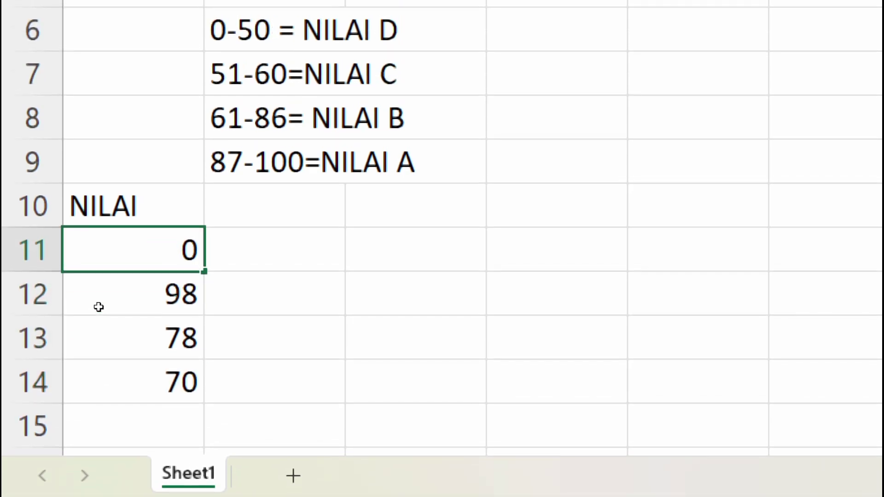
key(Escape)
key(Right)
Step: Begin B11's formula with =IF(A11<=50;"D";IF(A11 and recover from the premature-entry error
text(=)
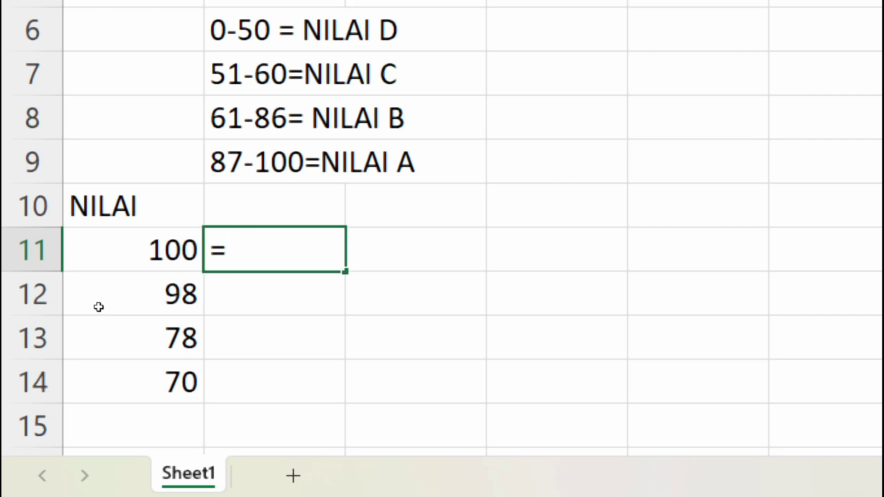
text(IG)
key(BackSpace)
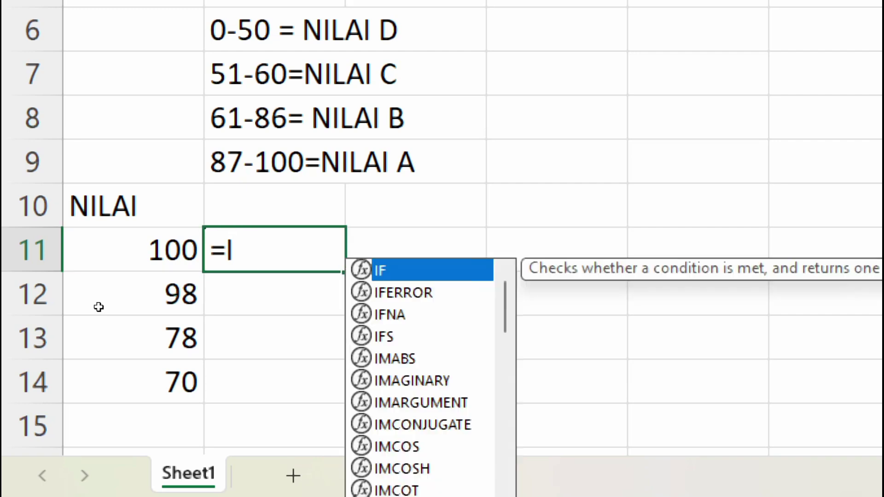
text(F()
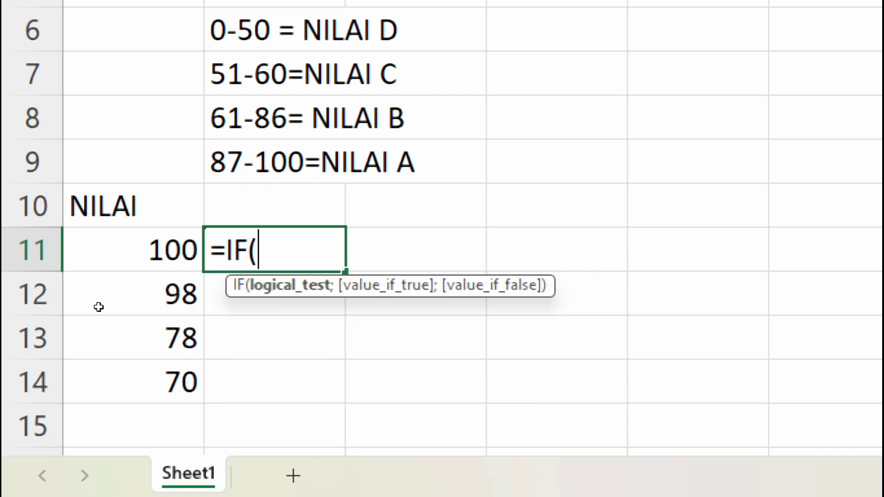
key(Left)
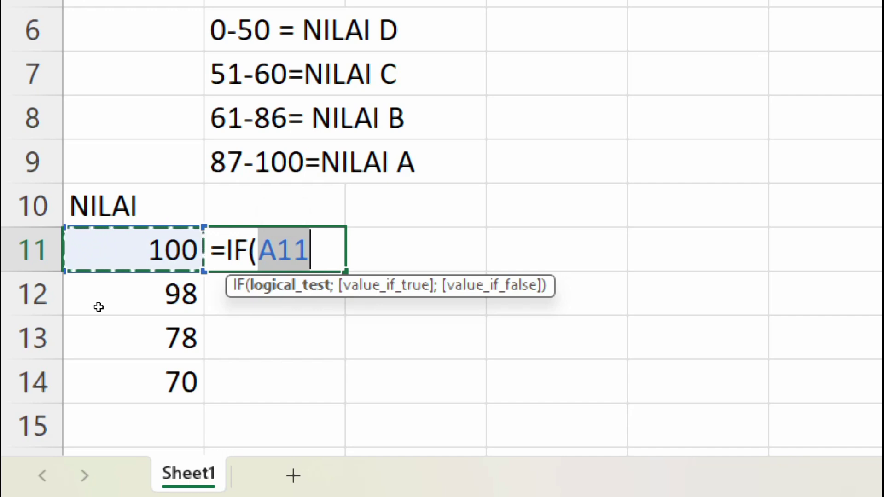
text(<)
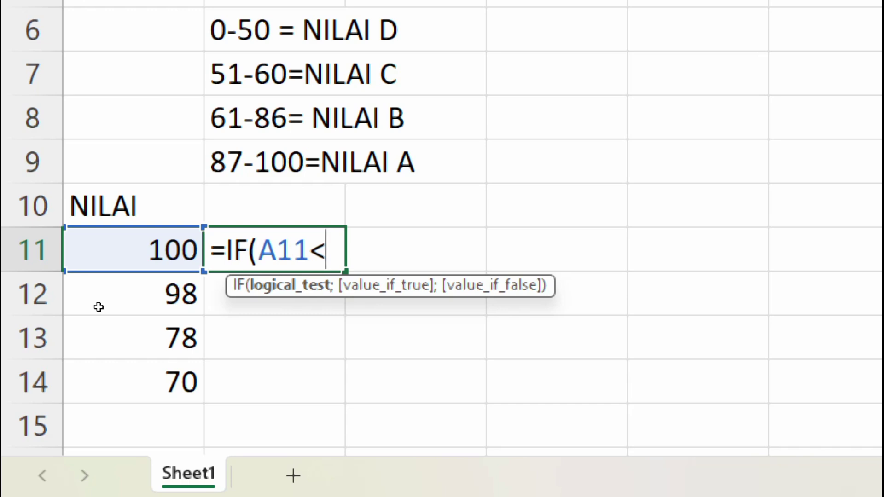
text(=)
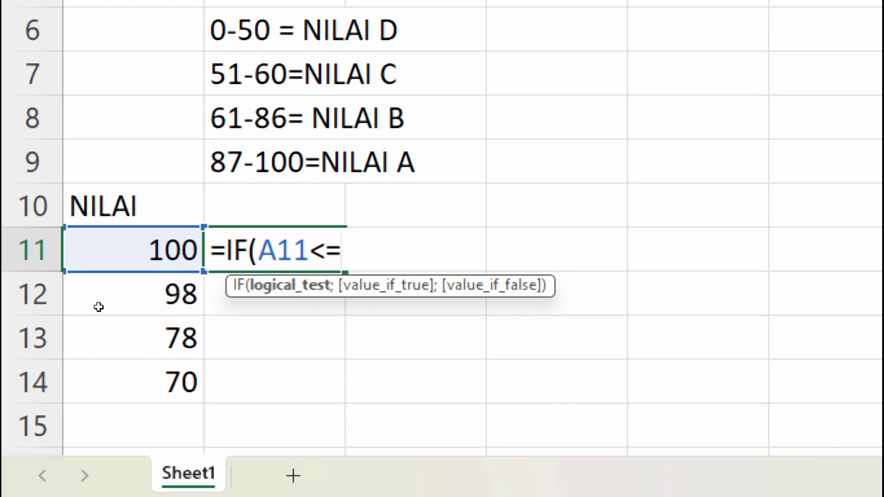
text(50)
text(")
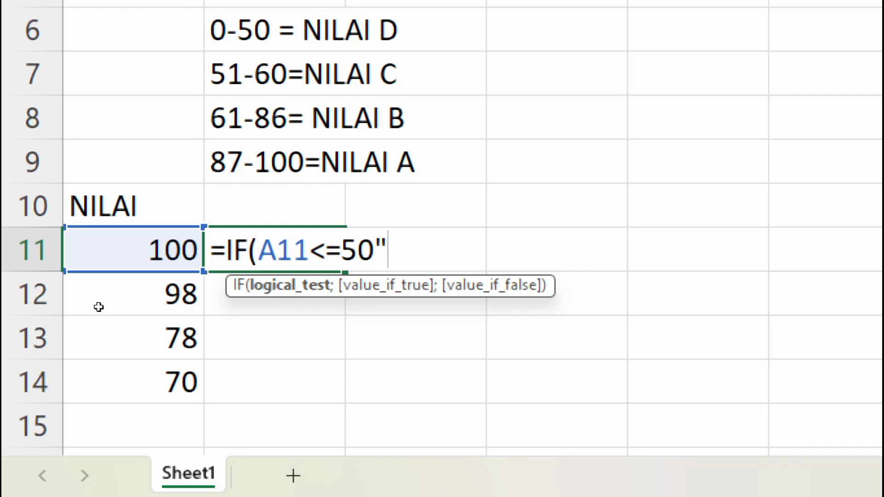
text(D)
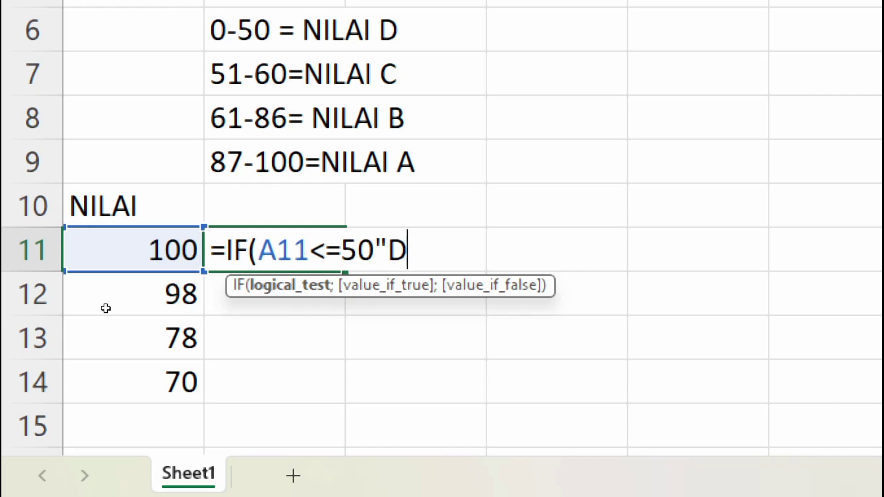
key(BackSpace)
key(BackSpace)
text(;)
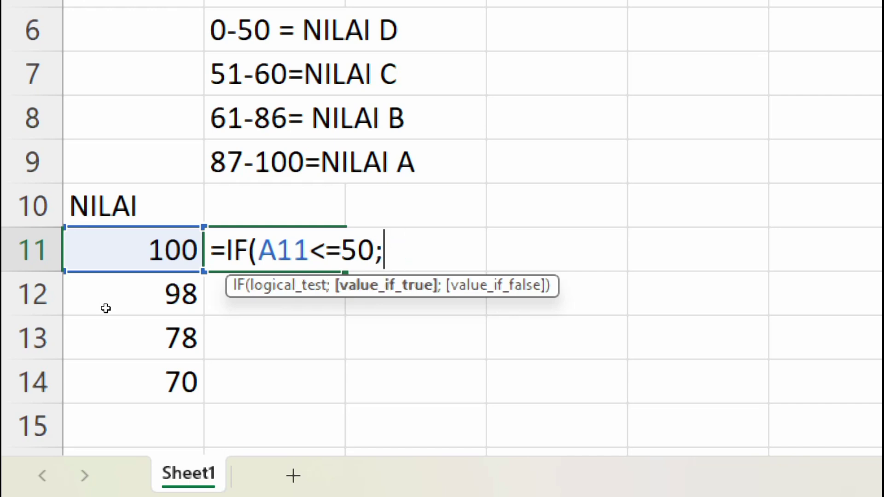
text("D")
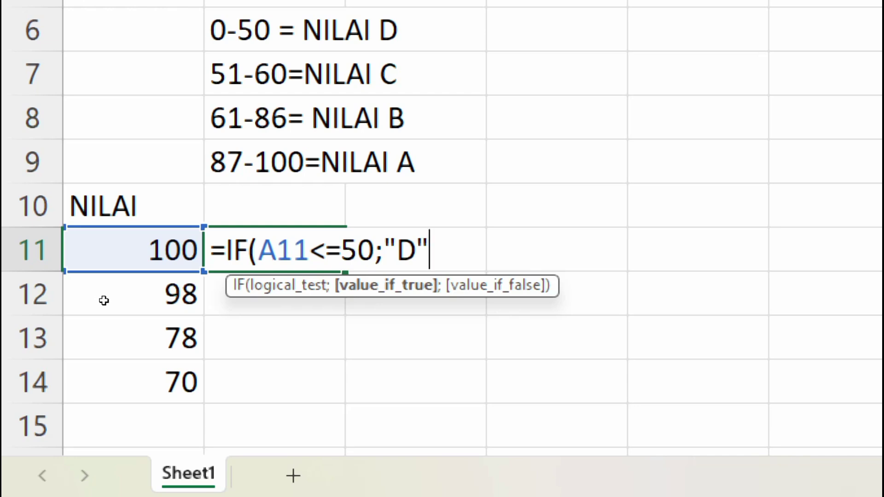
text(;)
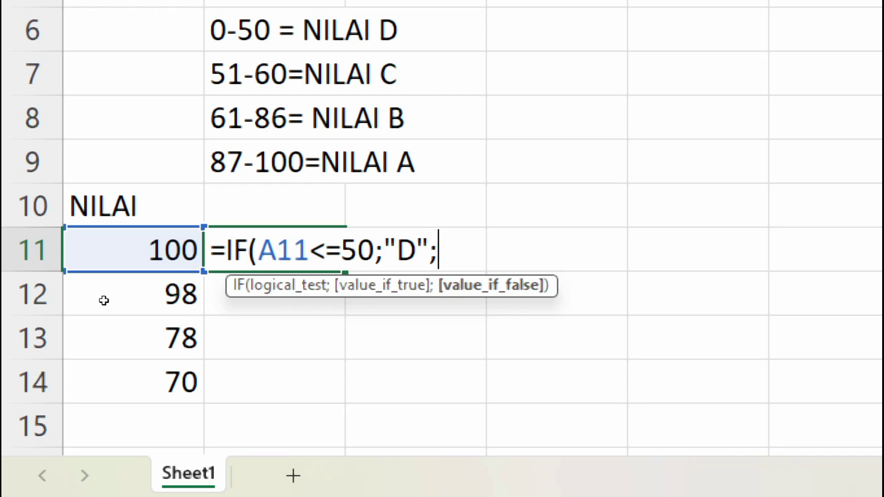
text(IF)
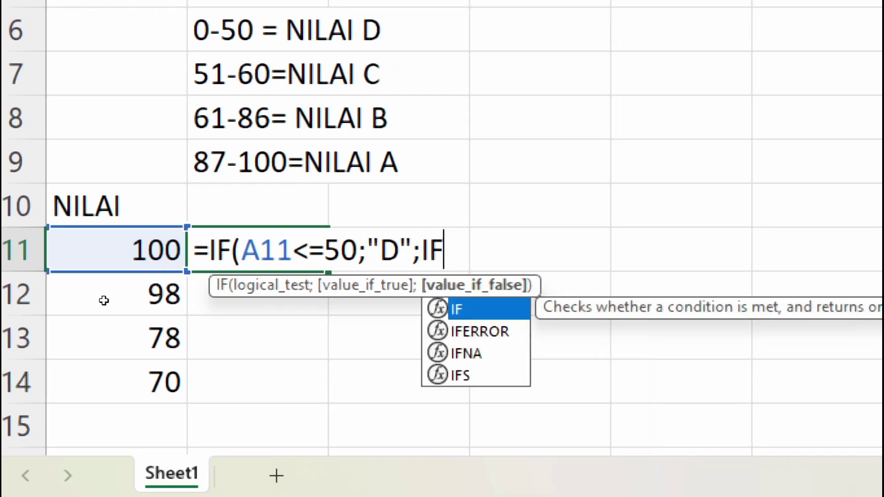
text((A1)
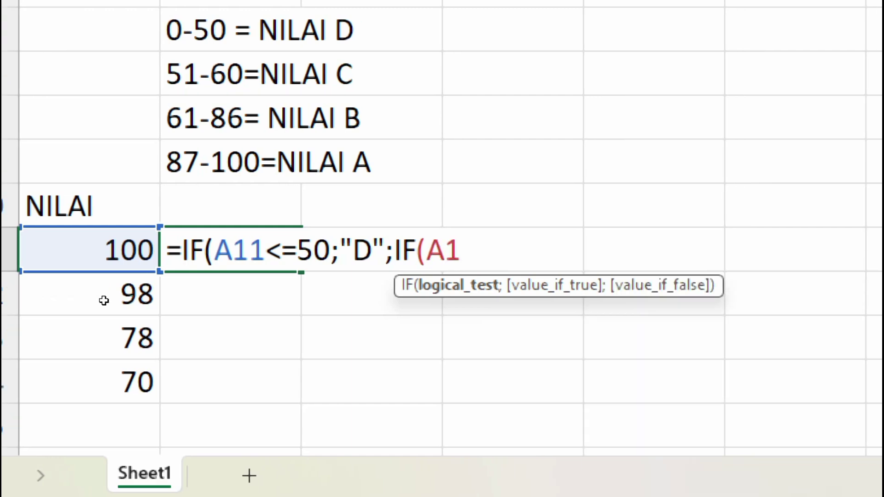
text(1)
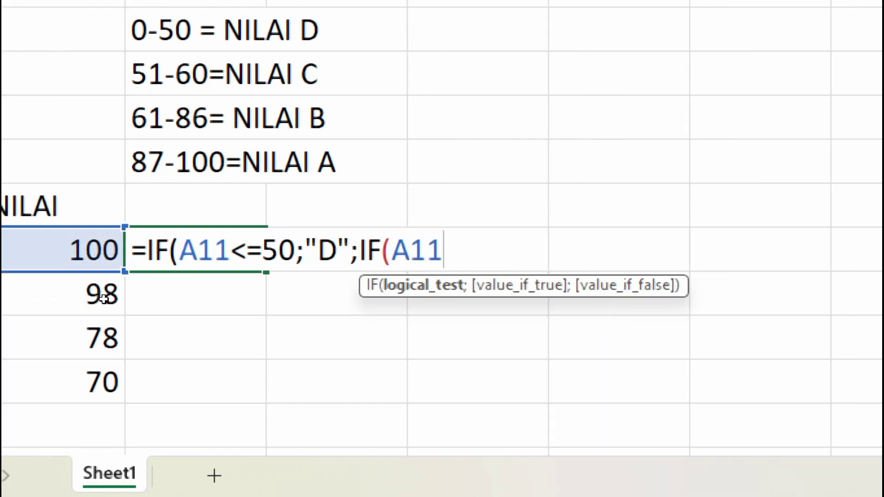
key(Return)
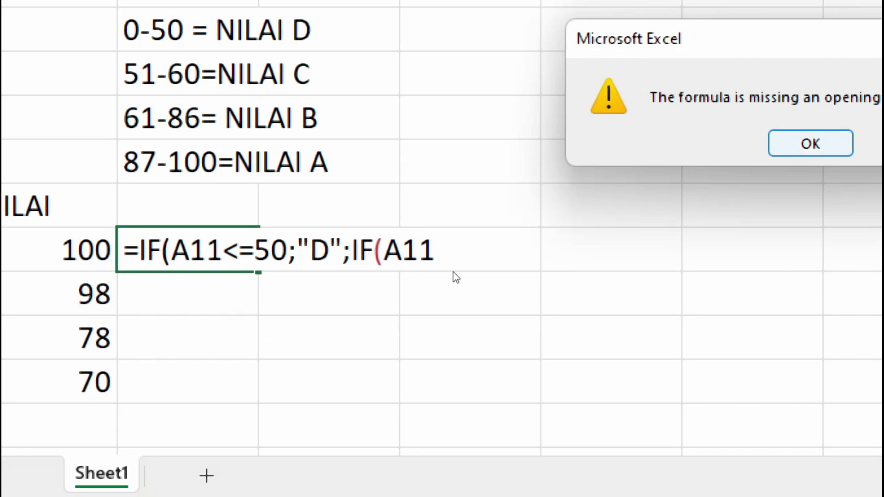
key(Return)
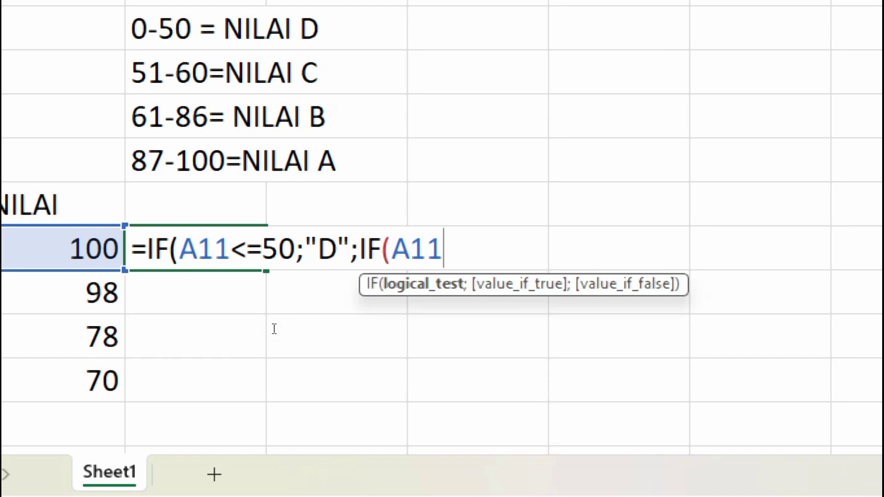
Step: Add the <=60 gives C and <=86 gives B branches with A otherwise, then close the brackets and commit
text(<)
text(=)
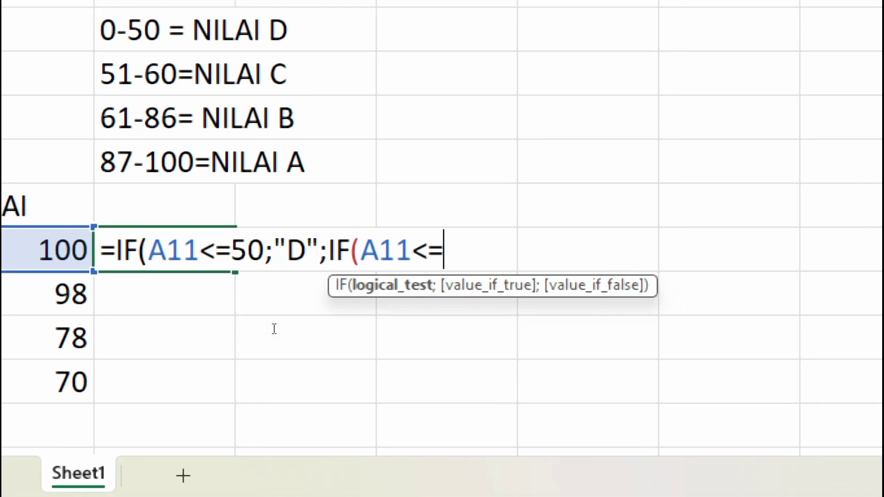
text(6)
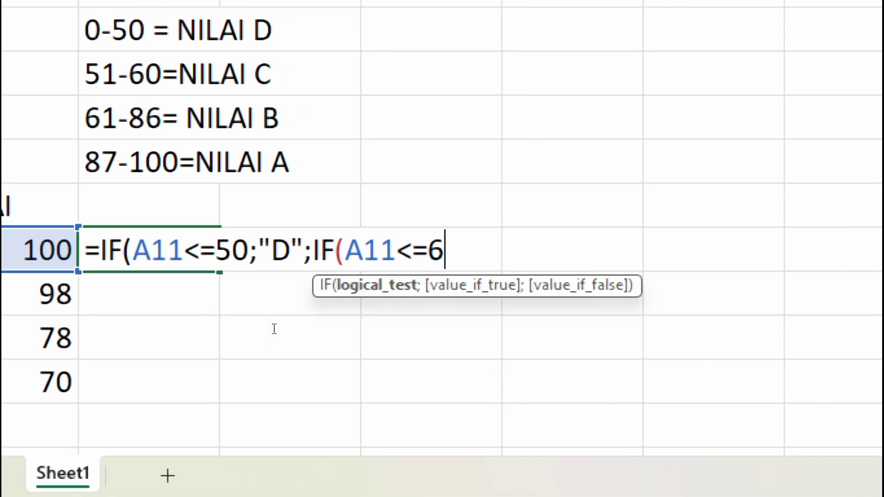
text(0)
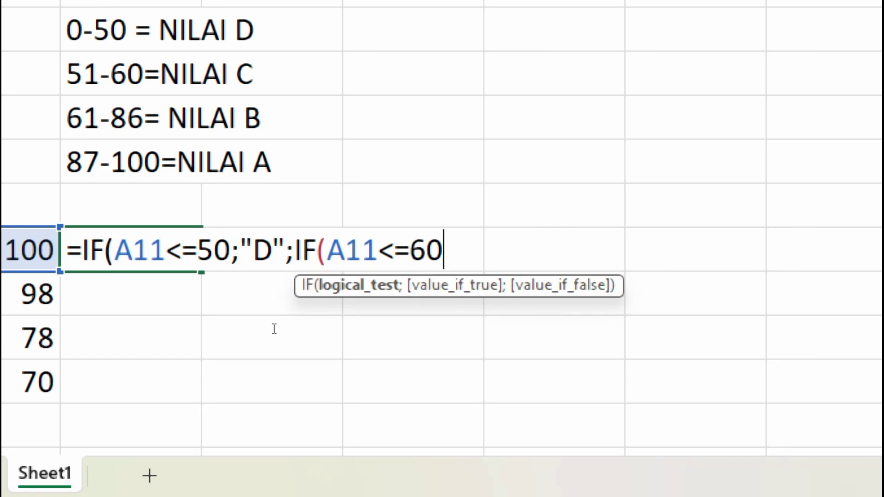
text(")
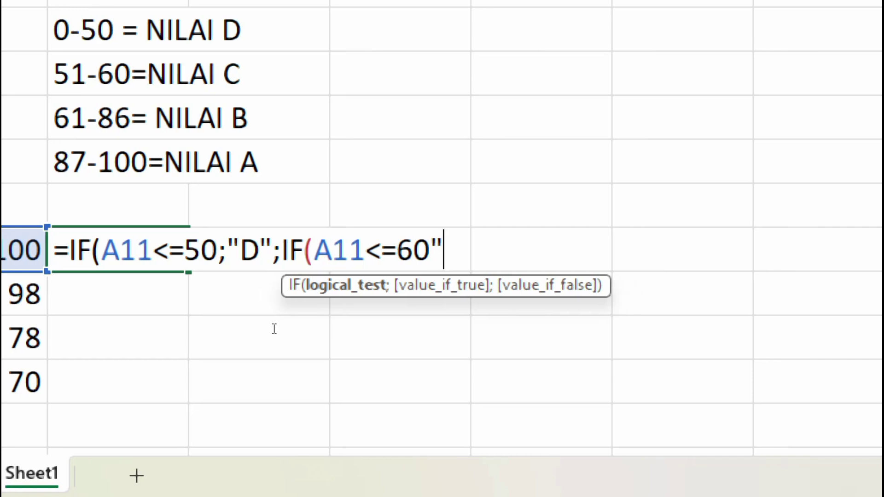
key(BackSpace)
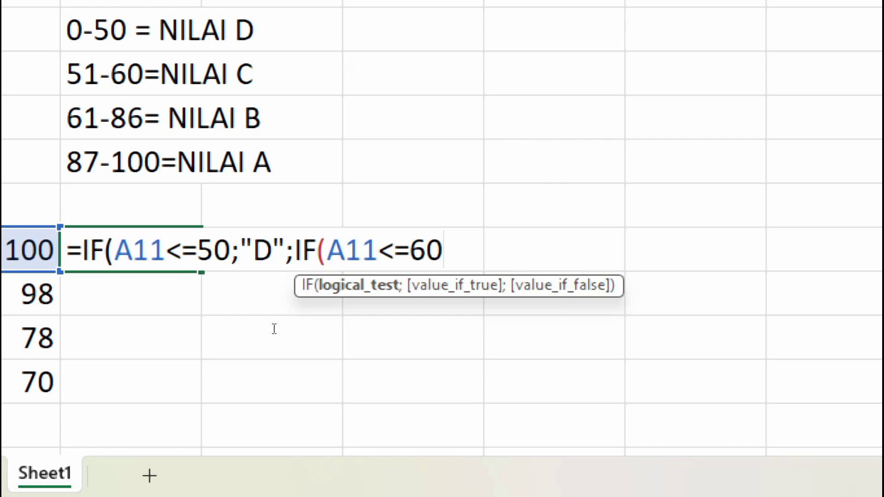
text(;")
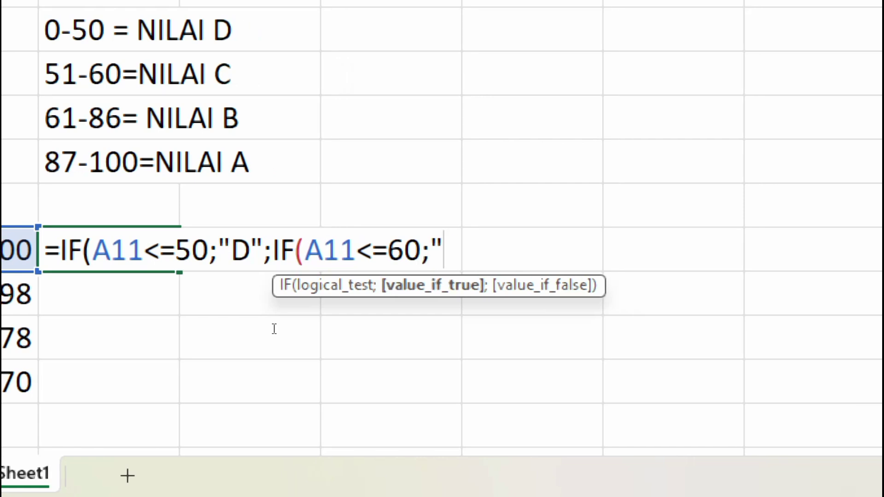
text(C)
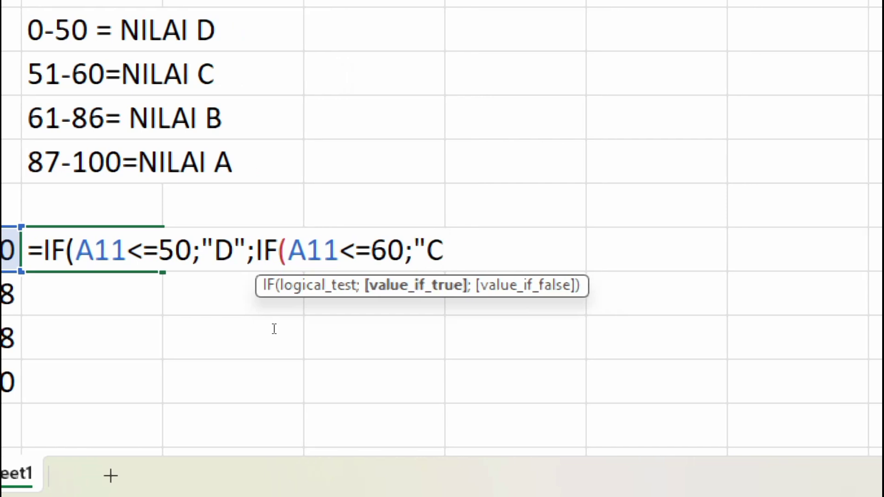
text(")
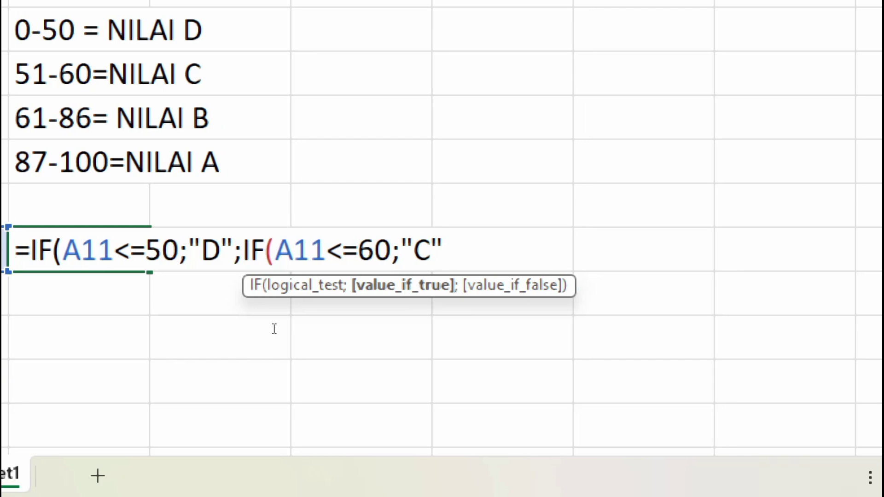
text(;)
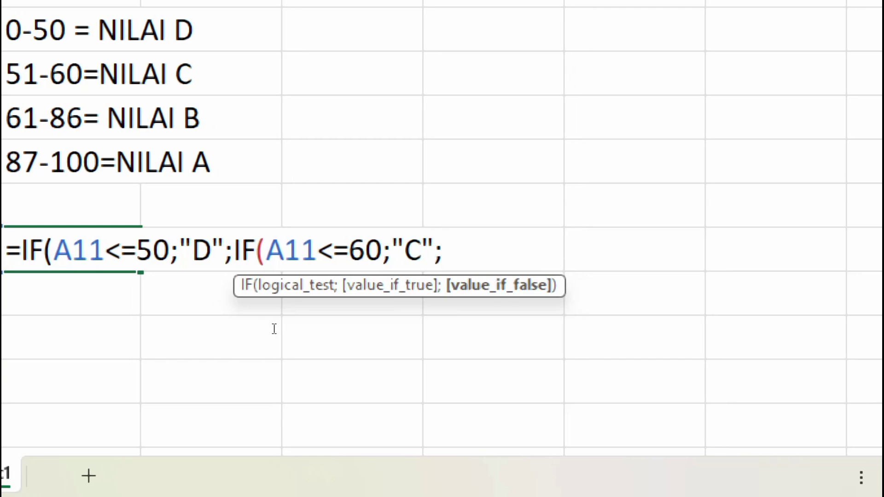
text(IF)
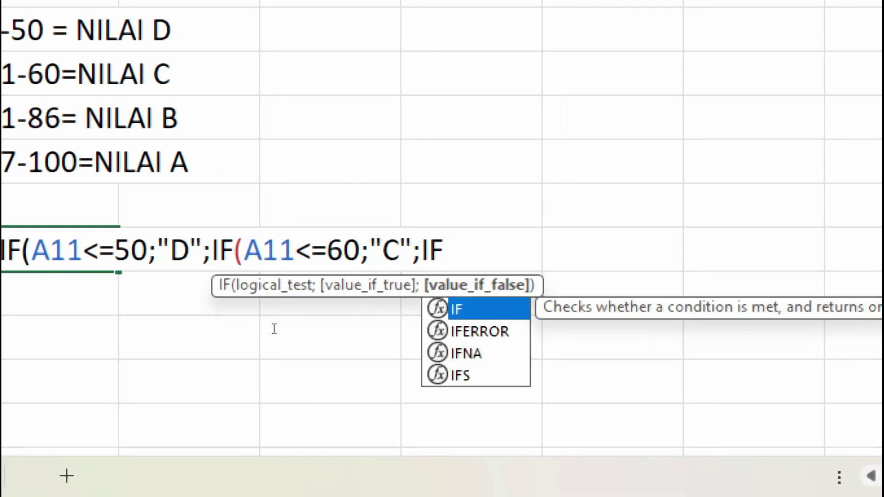
text(()
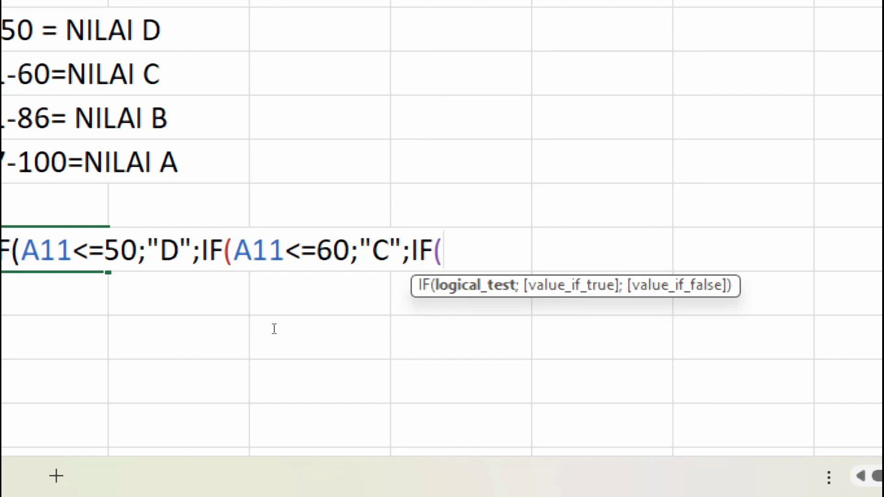
text(A11)
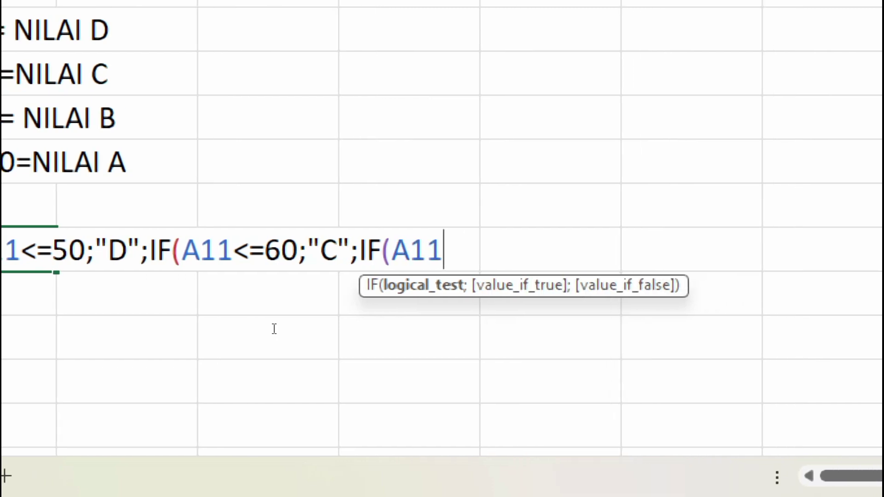
text(<)
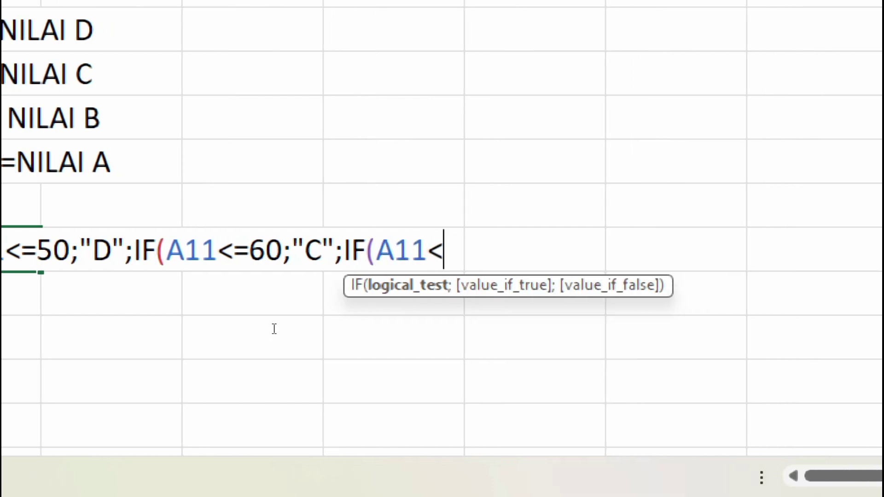
text(=IF(A11)
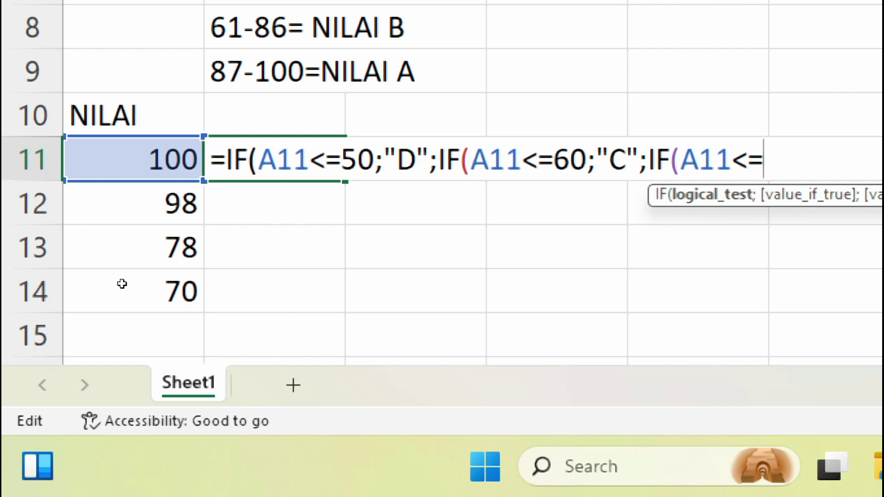
scroll(122, 282, up, 1)
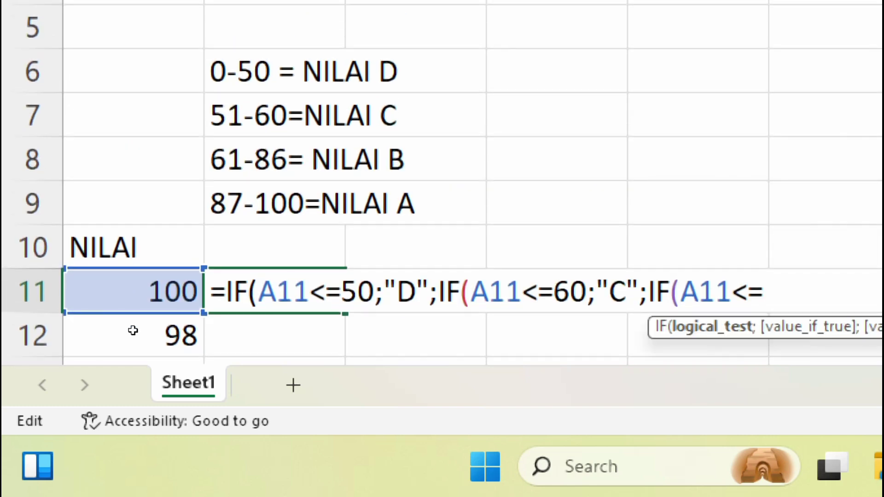
text(86)
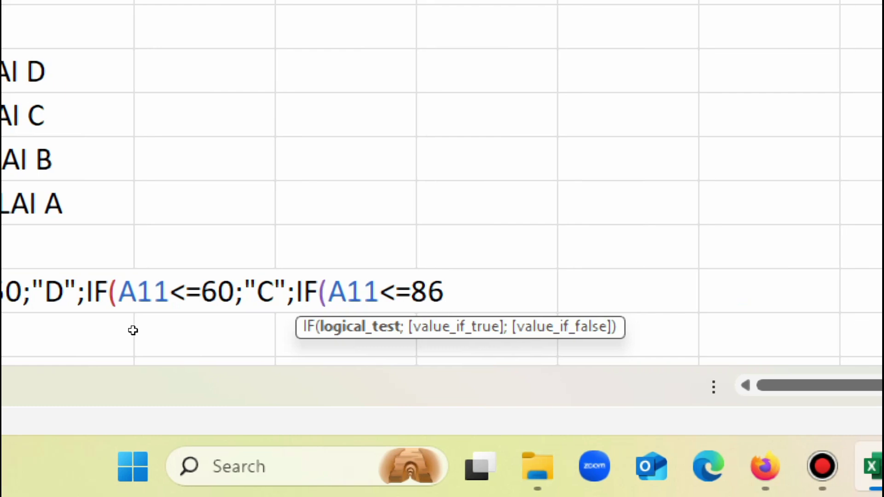
text(;)
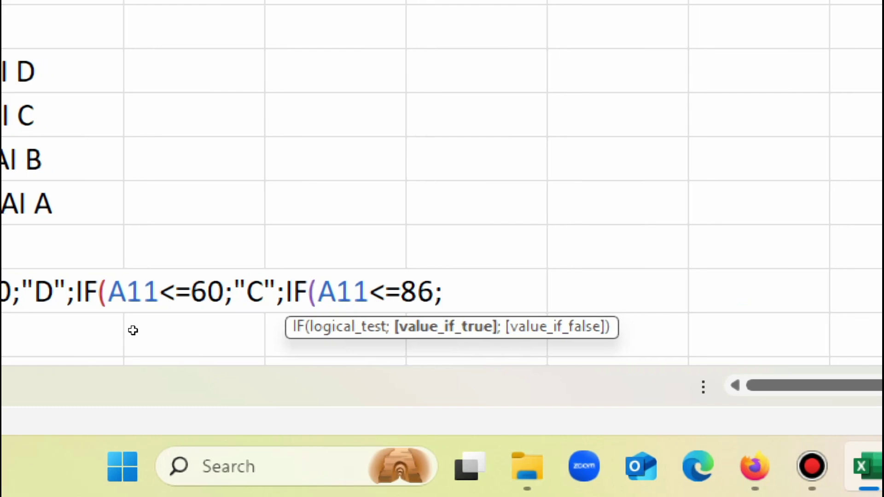
text("B")
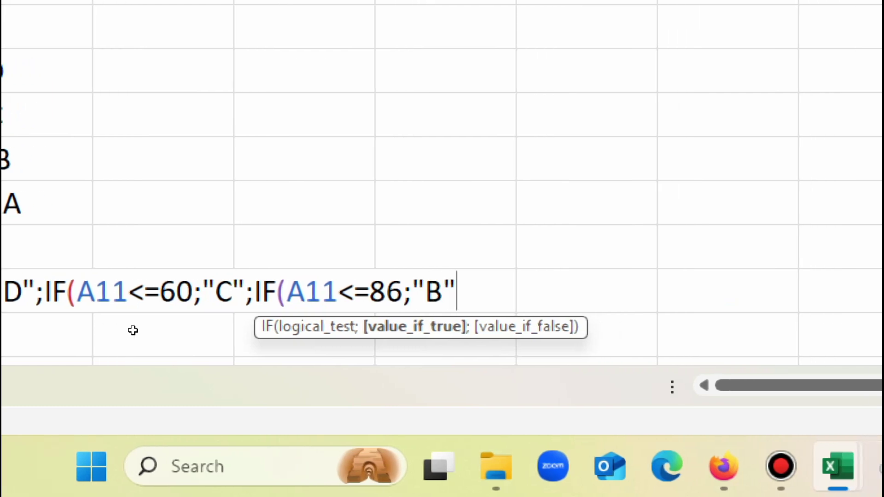
text(;)
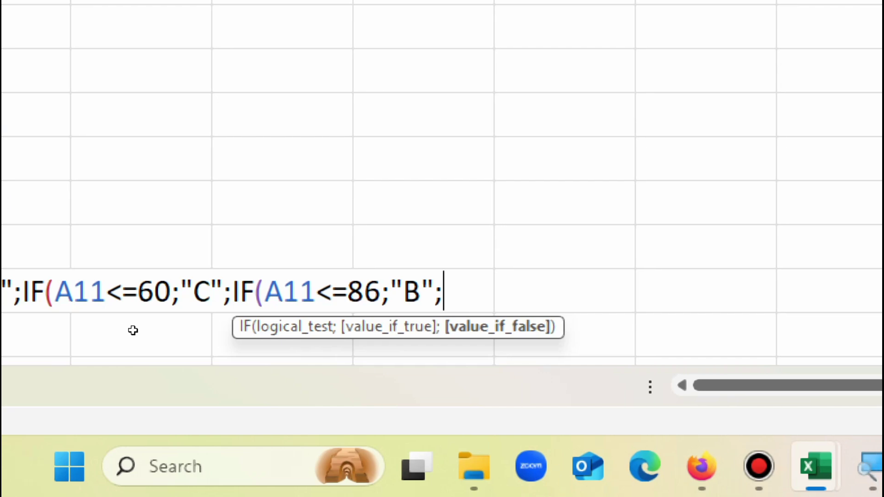
text(")
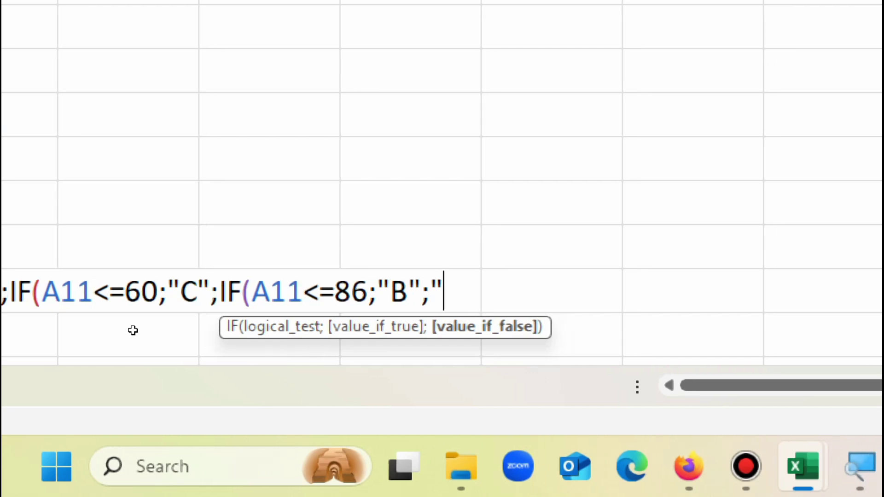
text(A)
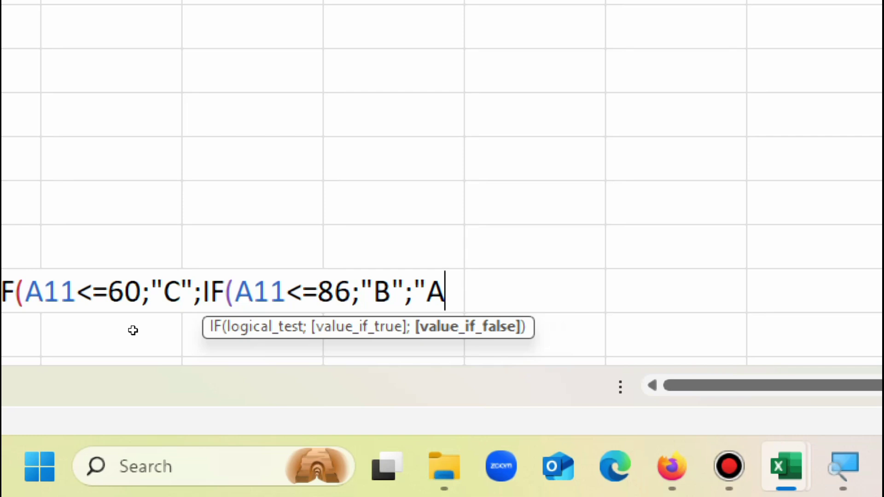
text(")
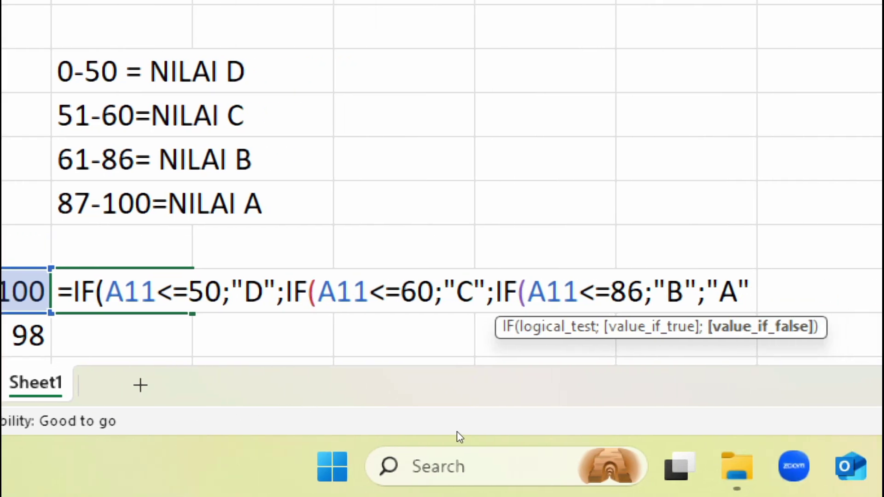
text())))
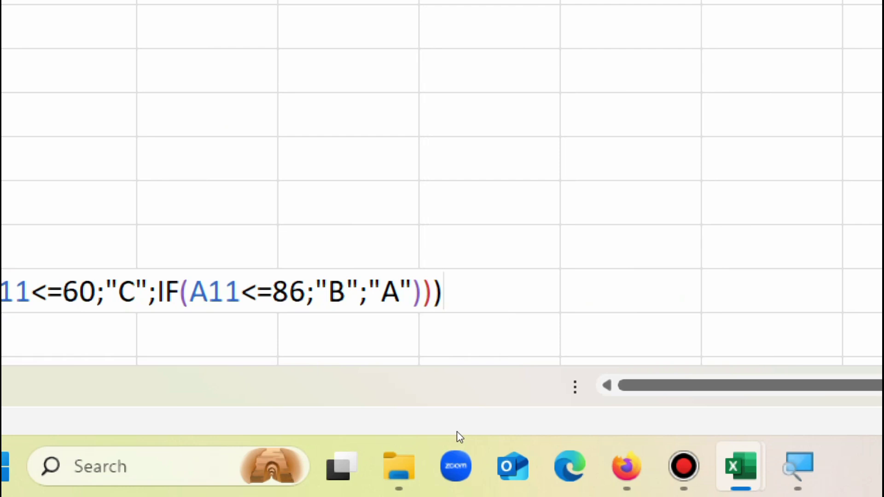
key(Return)
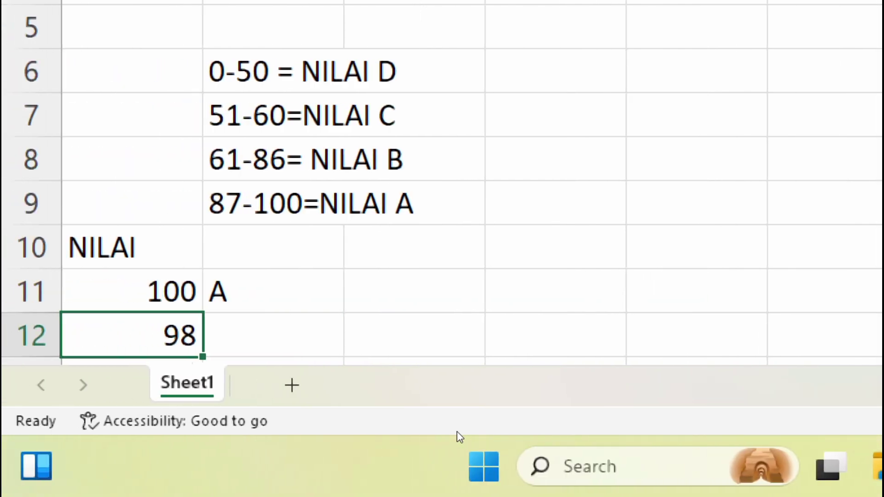
Step: Fill B11's grading formula down to B14, giving grades A, B and B for 98, 78 and 70
key(Up)
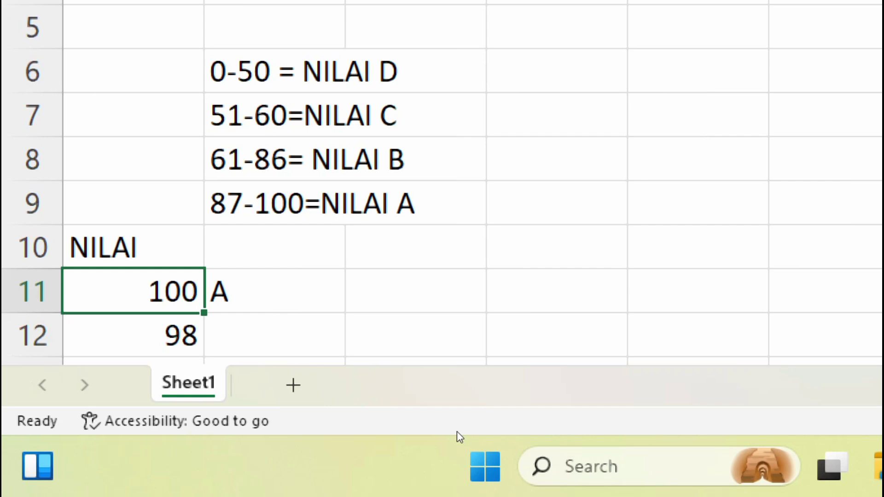
key(Right)
key(Down)
key(Right)
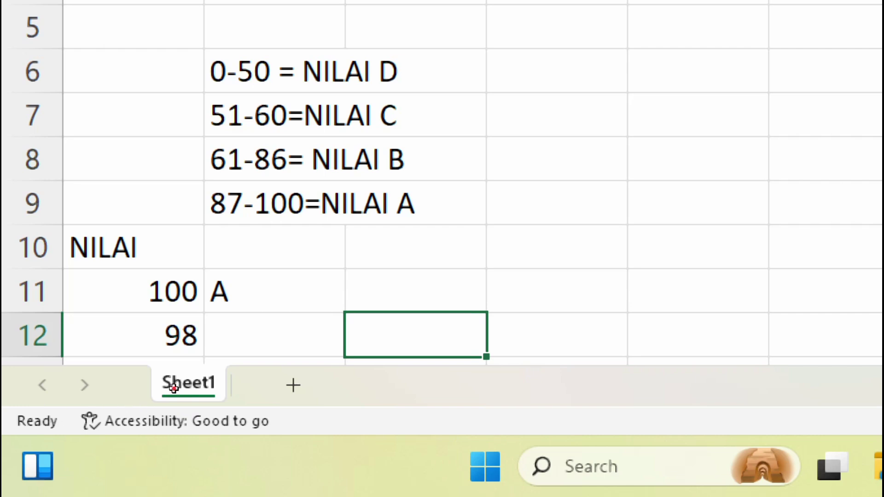
key(Up)
key(Left)
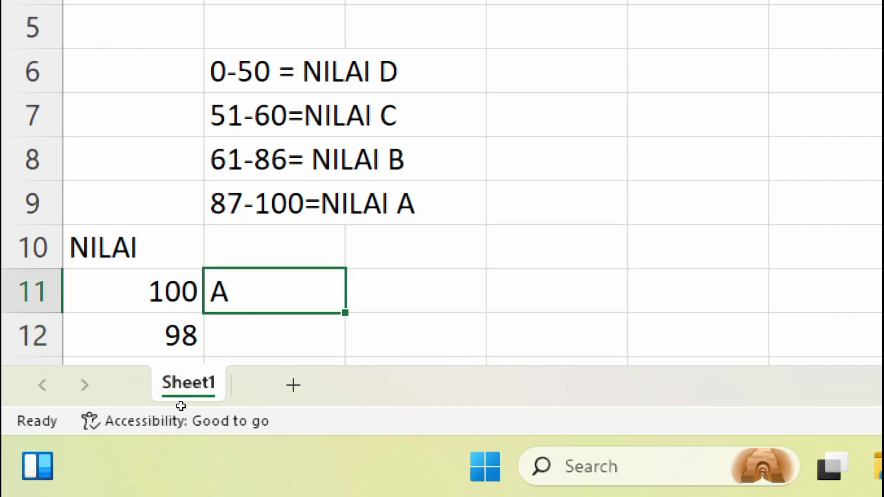
mouse_move(173, 404)
mouse_down()
mouse_move(174, 413)
mouse_move(172, 404)
mouse_up()
key(Right)
key(Right)
key(Down)
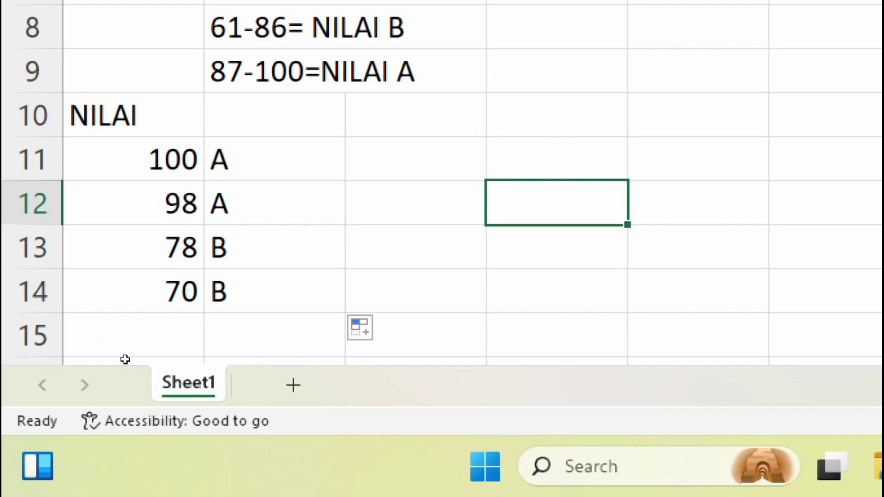
scroll(122, 369, up, 1)
scroll(149, 360, down, 3)
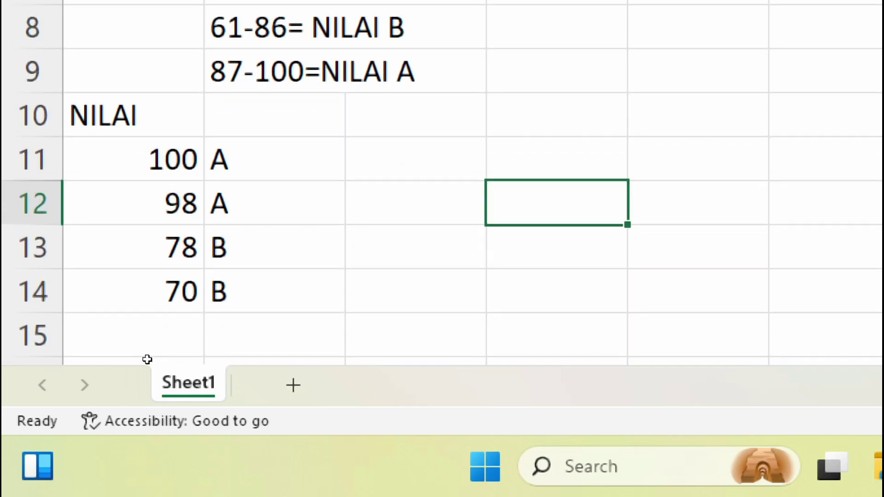
scroll(148, 361, up, 3)
scroll(122, 414, down, 3)
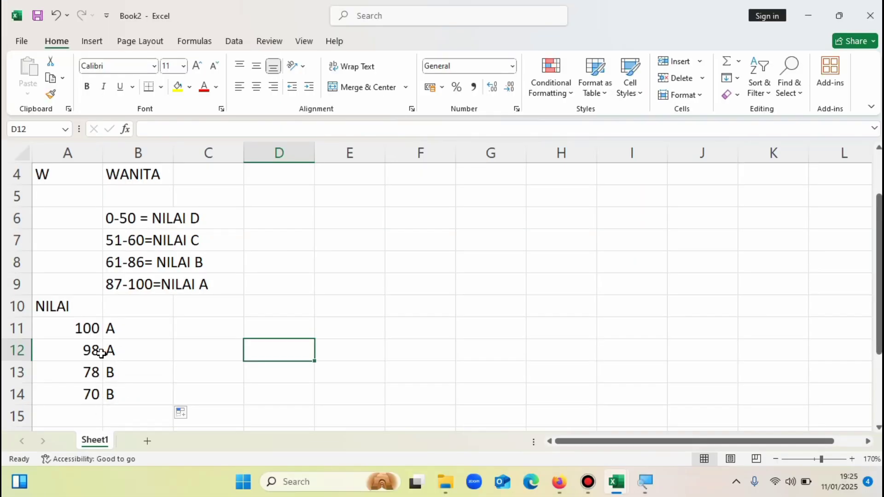
Step: Enter score 60 in A15, below the existing list, without overwriting any grade formula
click(88, 373)
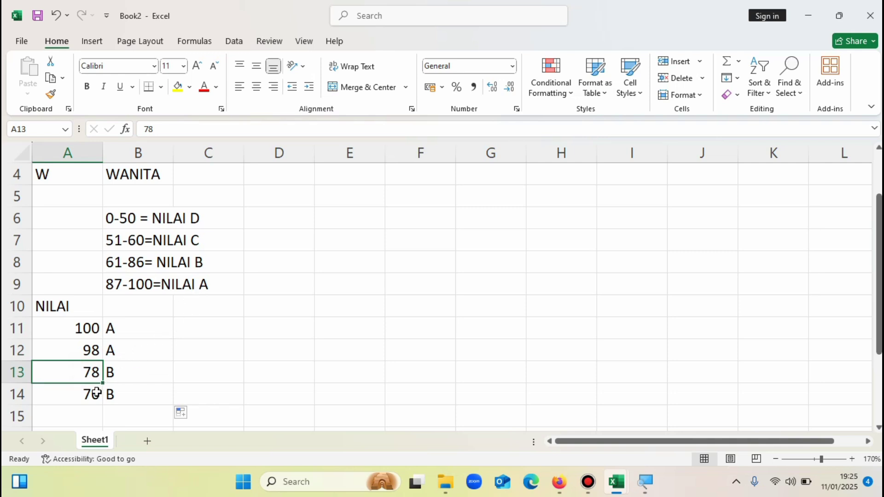
click(90, 392)
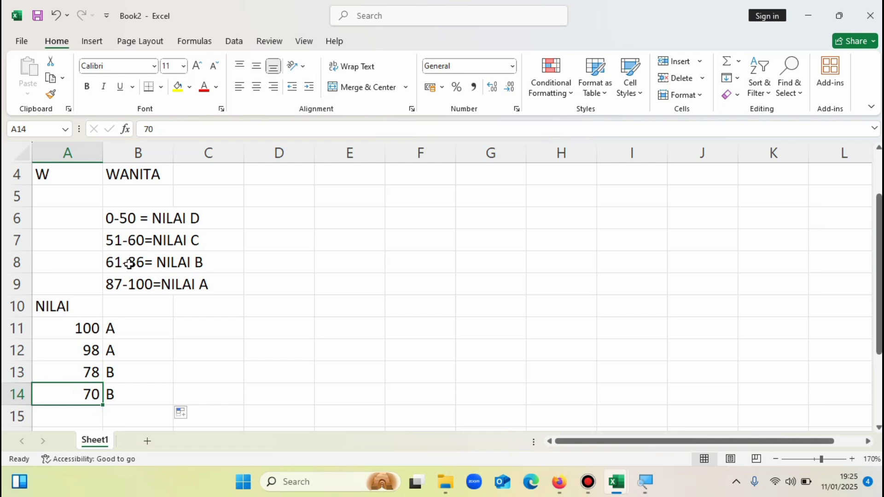
click(124, 392)
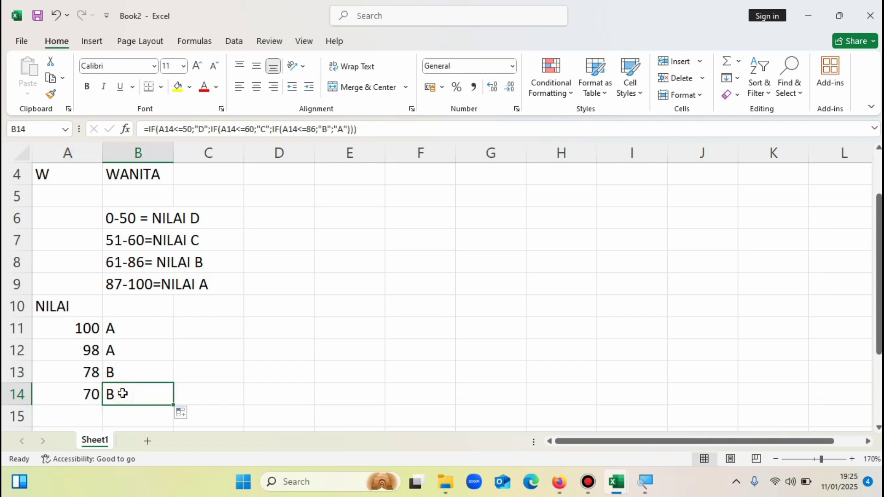
text(60)
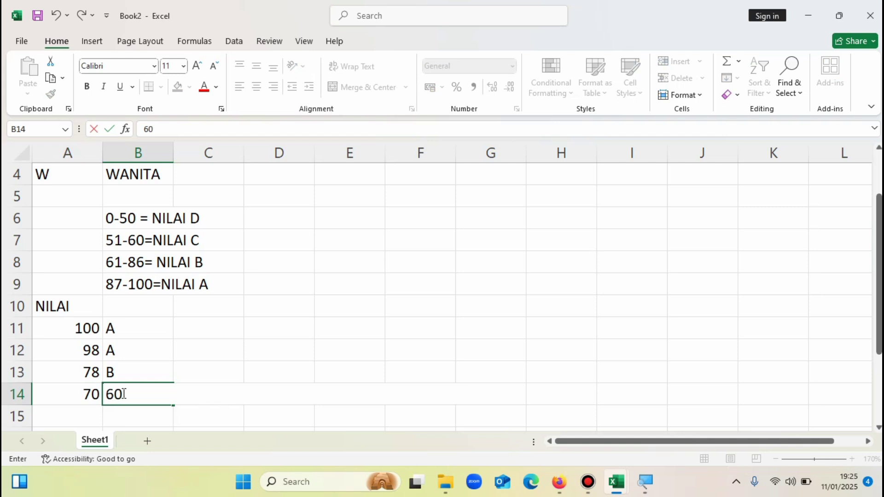
key(Escape)
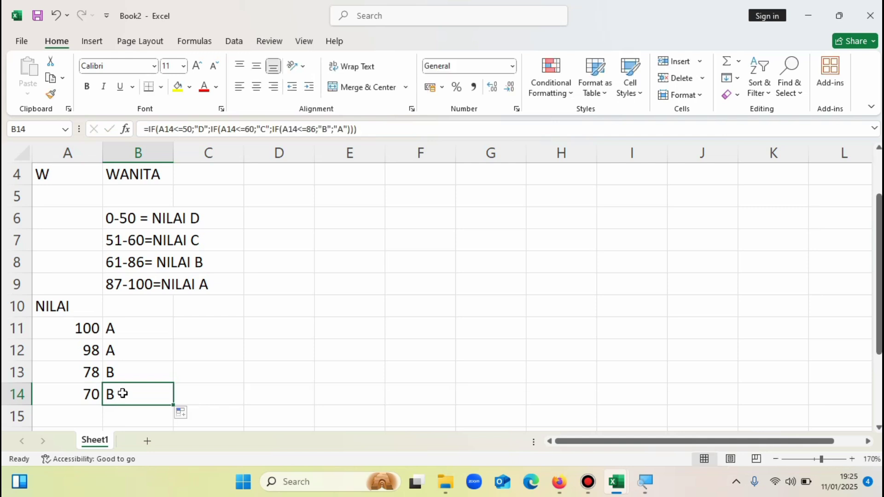
key(Left)
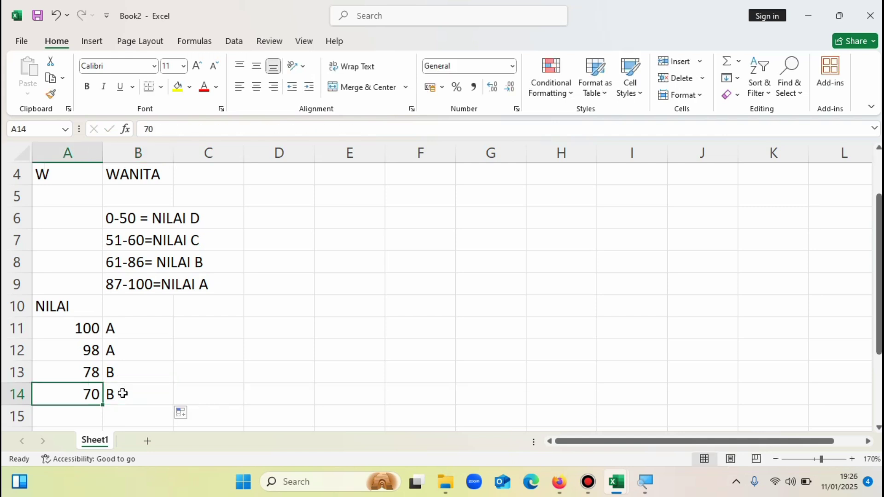
key(Down)
text(6)
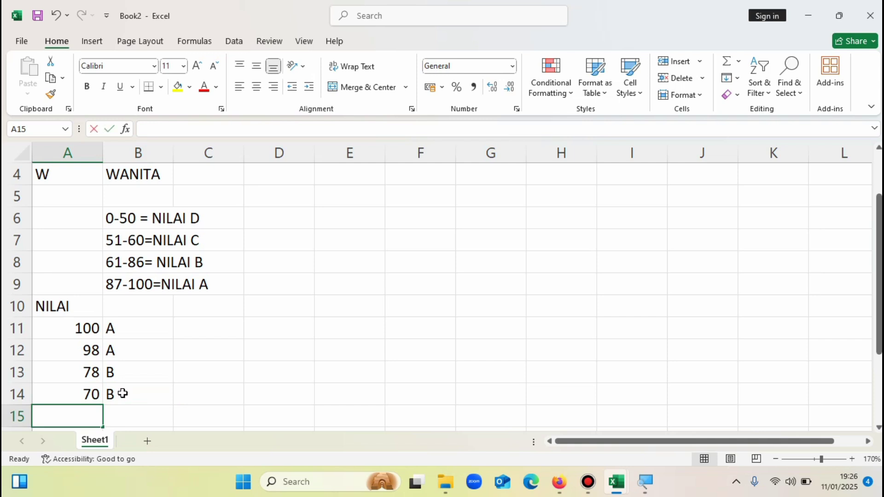
text(0)
key(Tab)
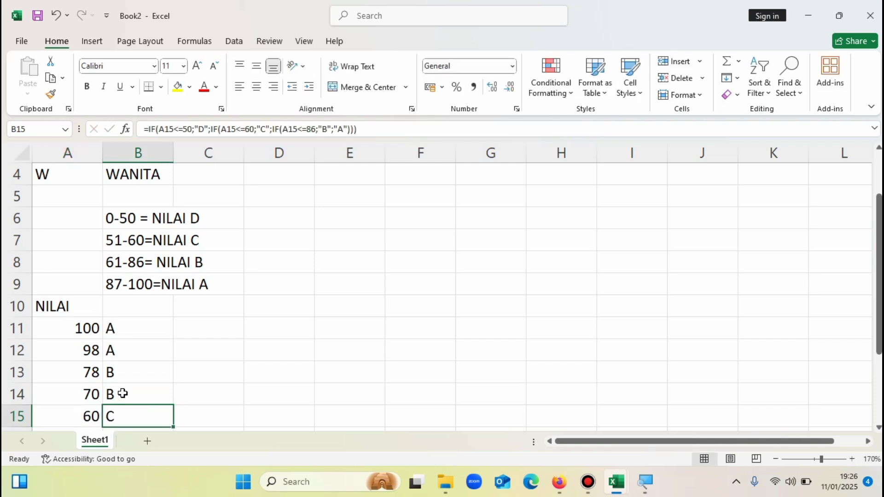
Step: Enter score 55 in A16 and check that its grade formula returns C
scroll(63, 386, down, 1)
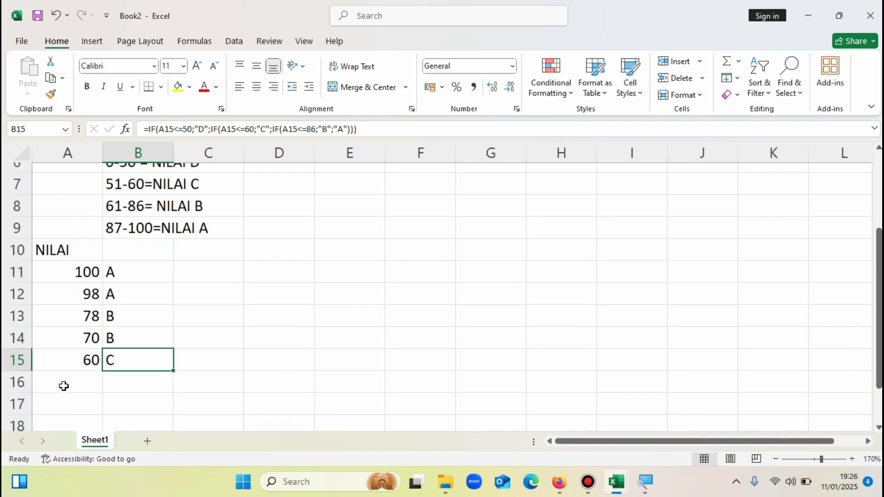
scroll(73, 378, down, 1)
click(86, 305)
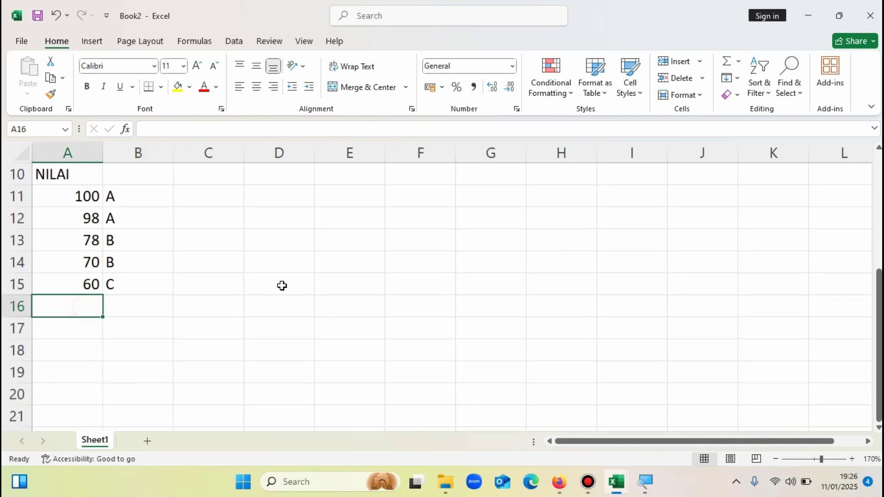
text(55)
key(Return)
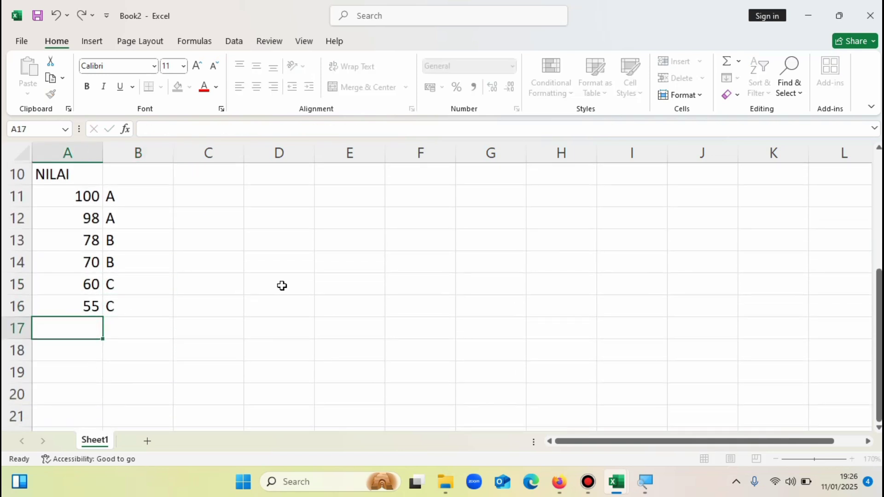
click(114, 305)
Step: Enter score 49 in A17 so its grade shows D
scroll(161, 298, up, 2)
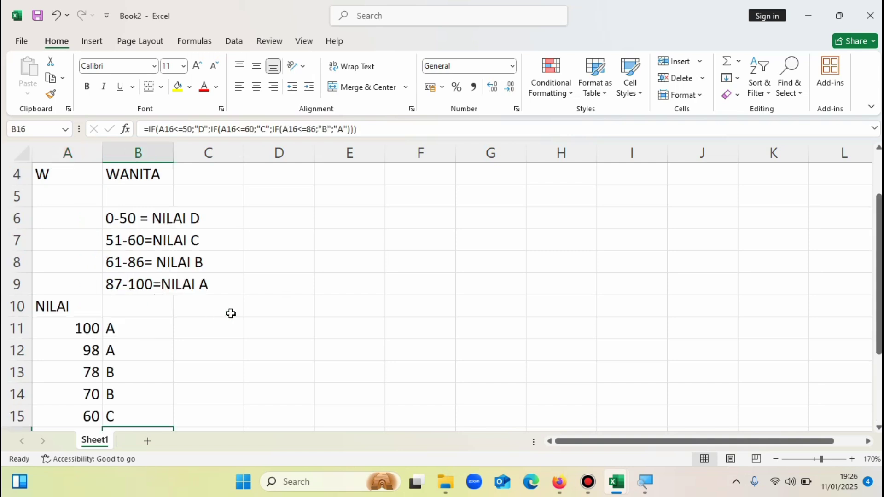
scroll(231, 314, down, 1)
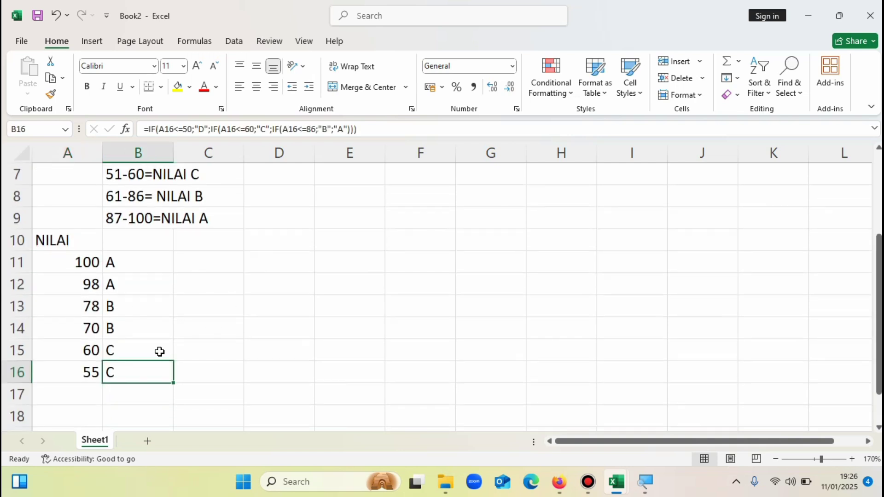
scroll(207, 226, up, 1)
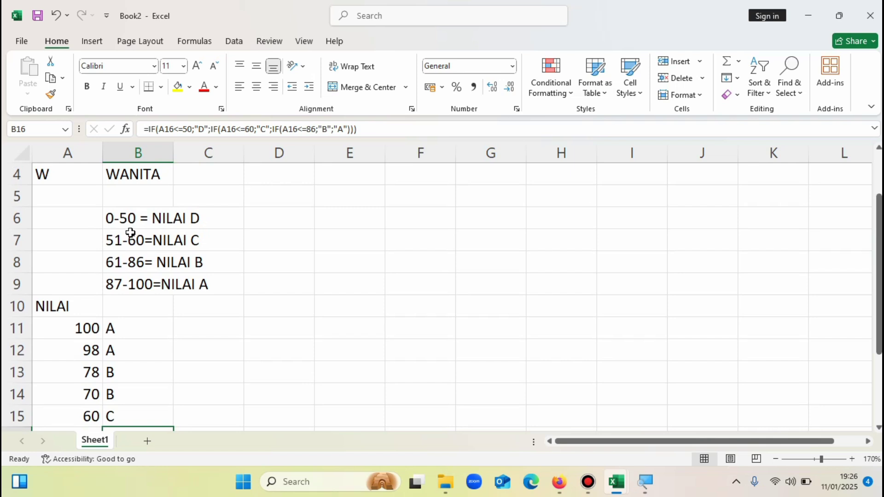
scroll(105, 288, down, 1)
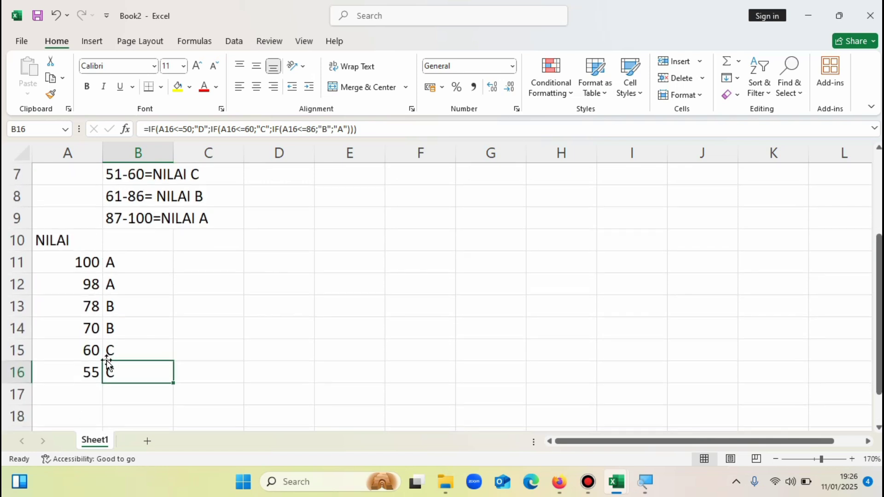
click(90, 395)
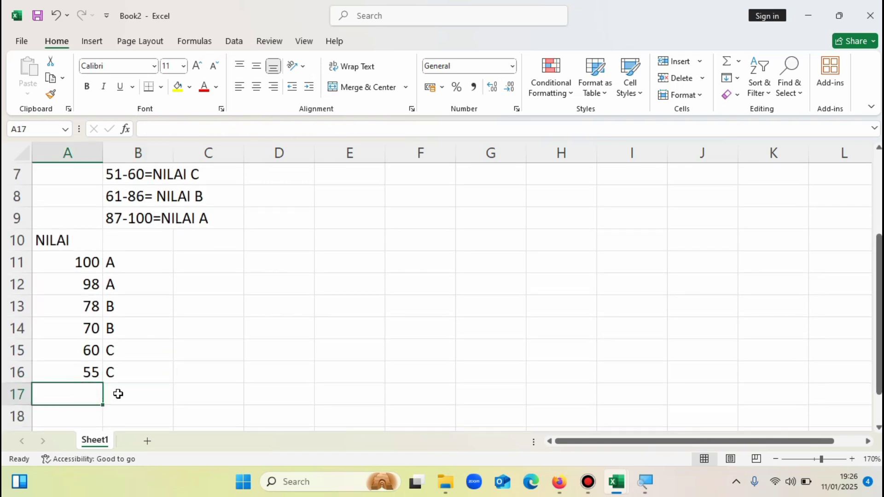
text(6)
key(BackSpace)
text(49)
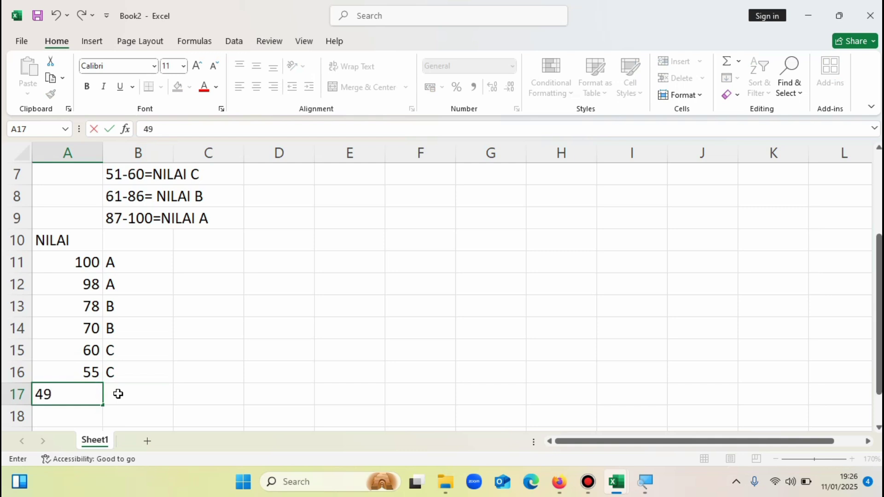
key(Return)
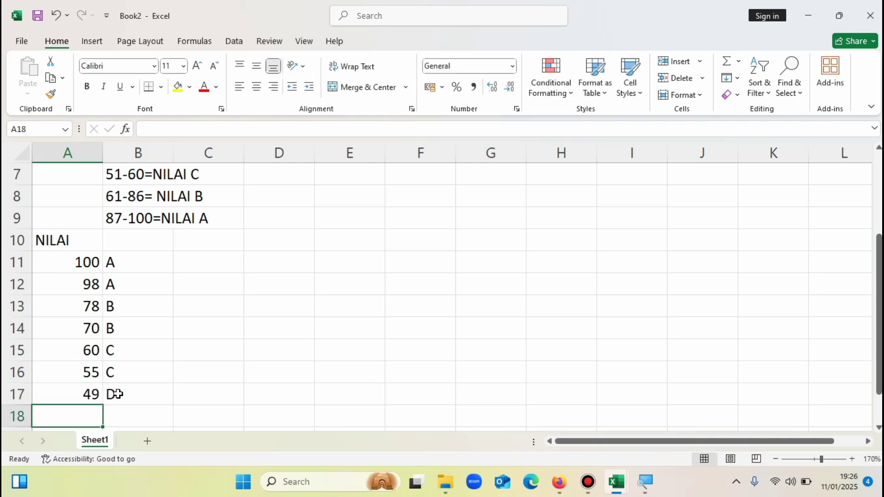
Step: Review the grade formulas for the first score and for score 98
click(126, 268)
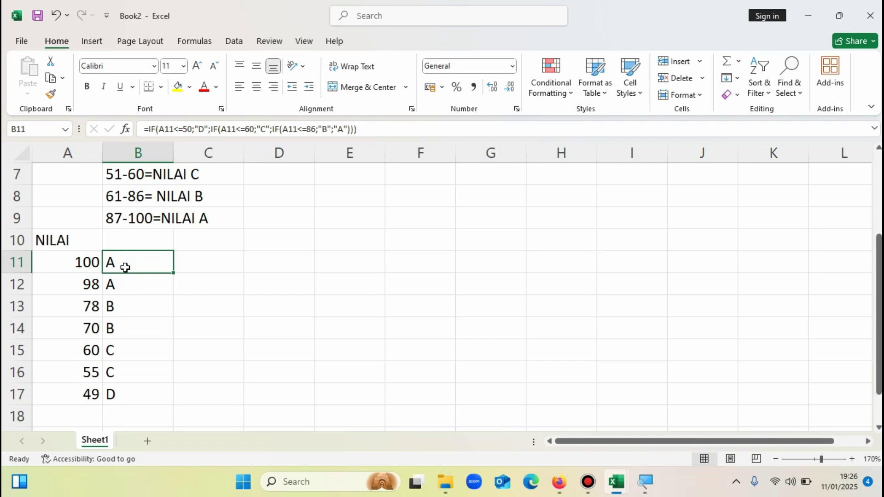
click(143, 283)
scroll(145, 286, up, 2)
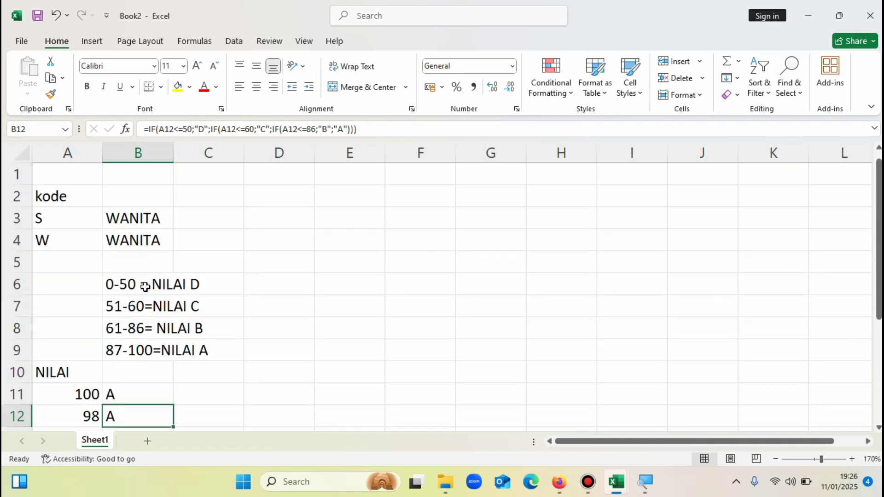